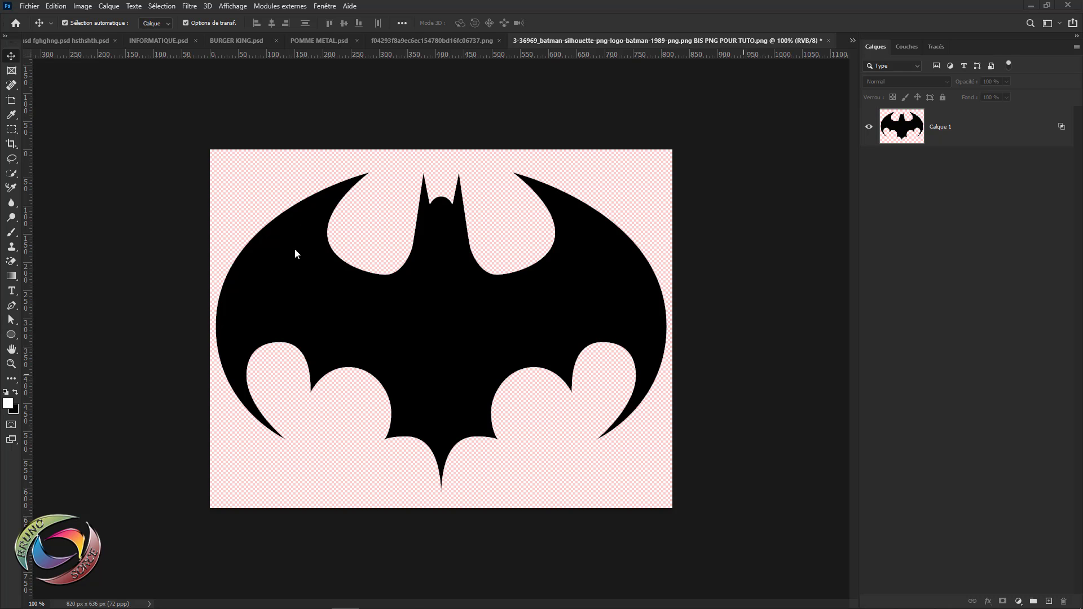
- Review the finished Batman composition with its metal layer hidden and shown, plus the INFORMATIQUE and BURGER KING example documents
key("ctrl+Tab")
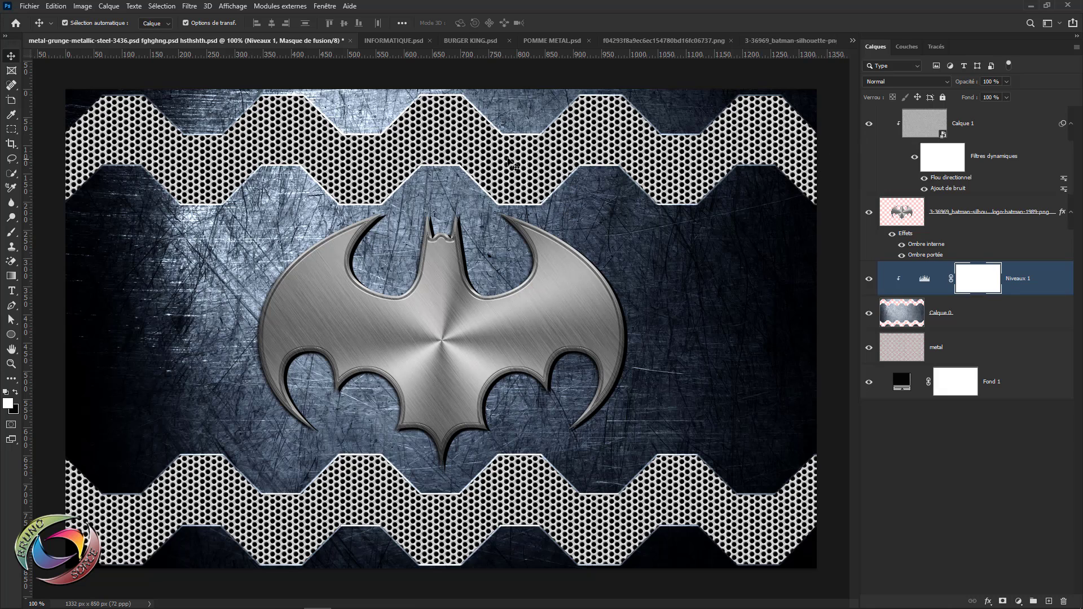
left_click(869, 347)
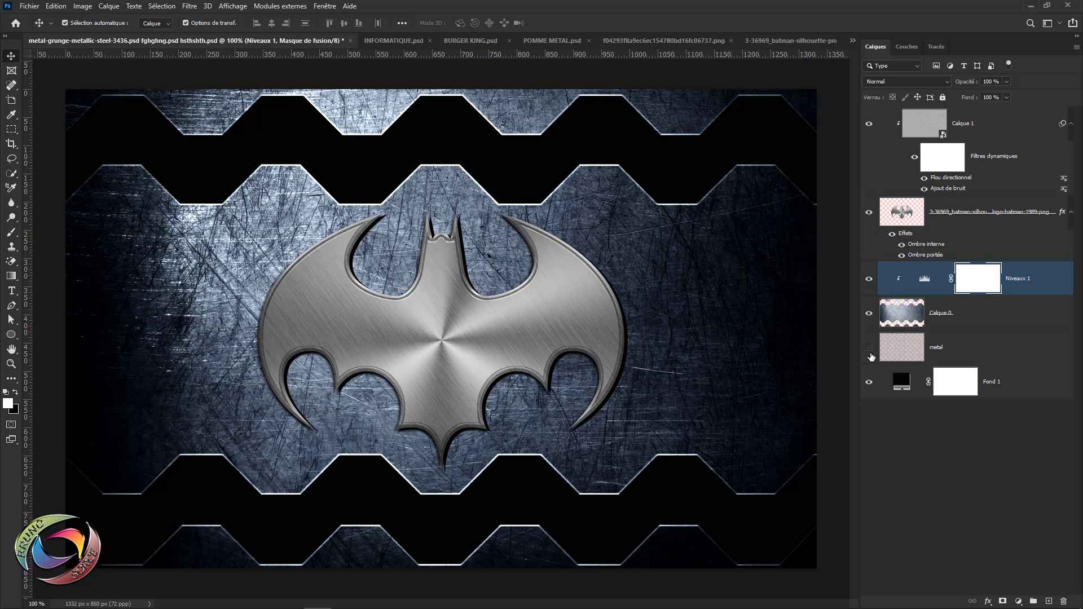
left_click(869, 349)
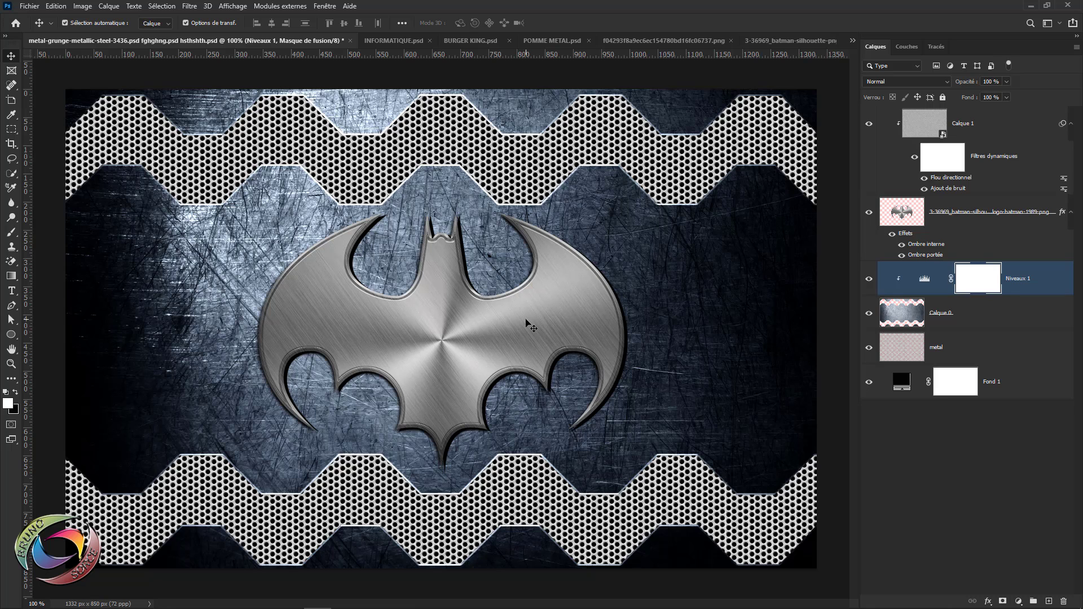
left_click(394, 41)
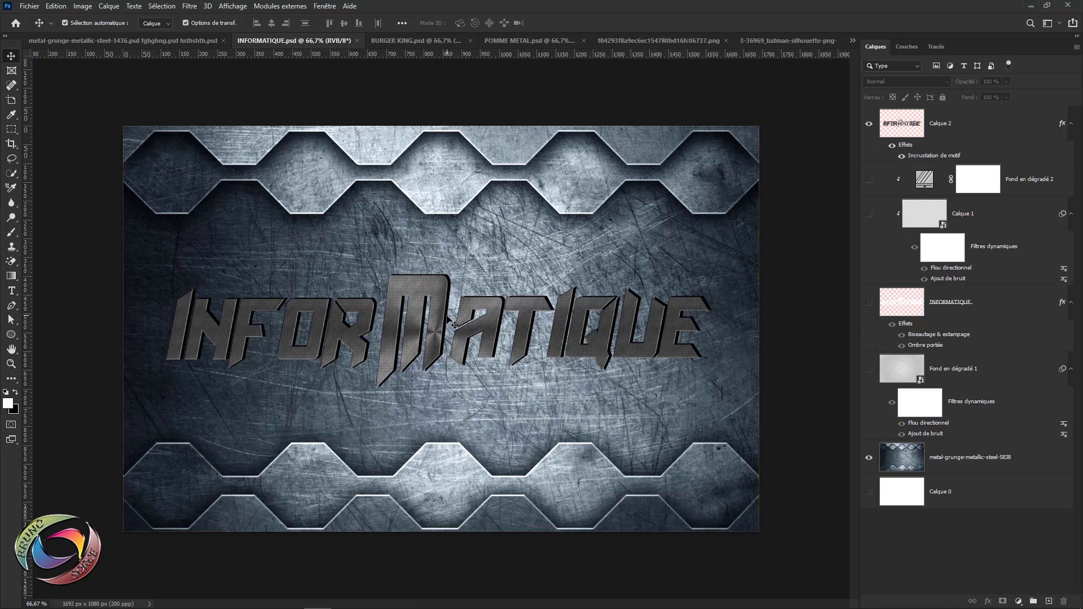
key("ctrl+Tab")
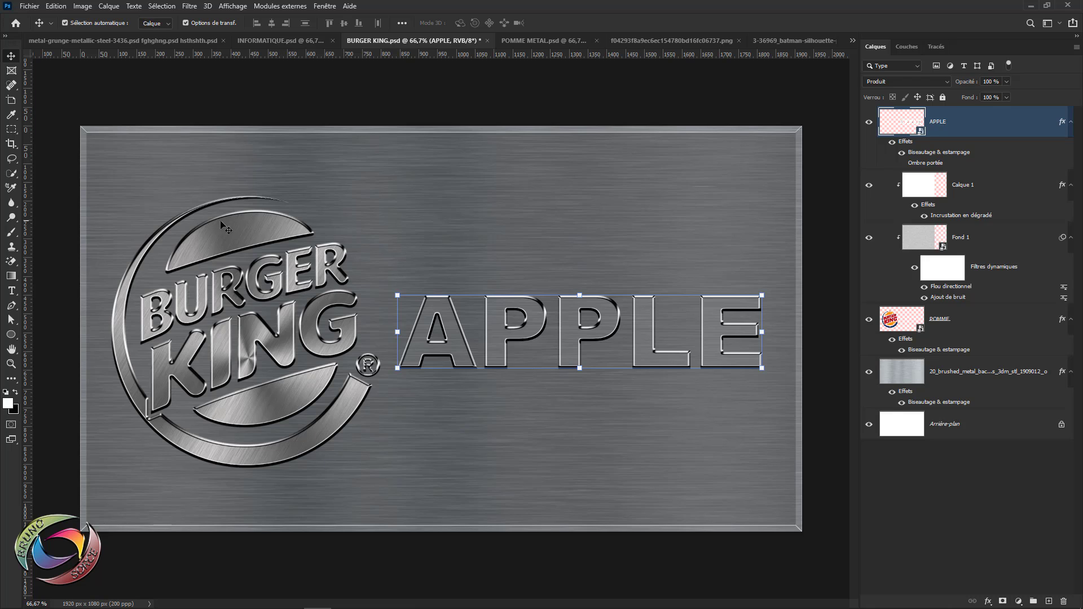
- Compare the BURGER KING design with the APPLE, Calque 1 and Fond 1 layers hidden and shown again
key("ctrl+z")
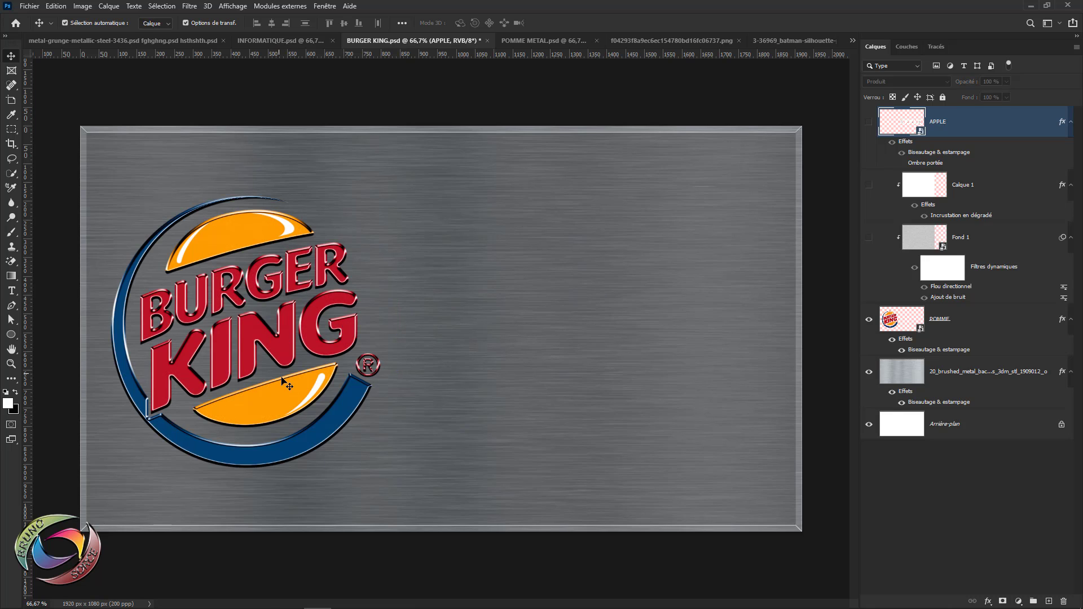
left_click(869, 238)
left_click_drag(870, 185, 870, 137)
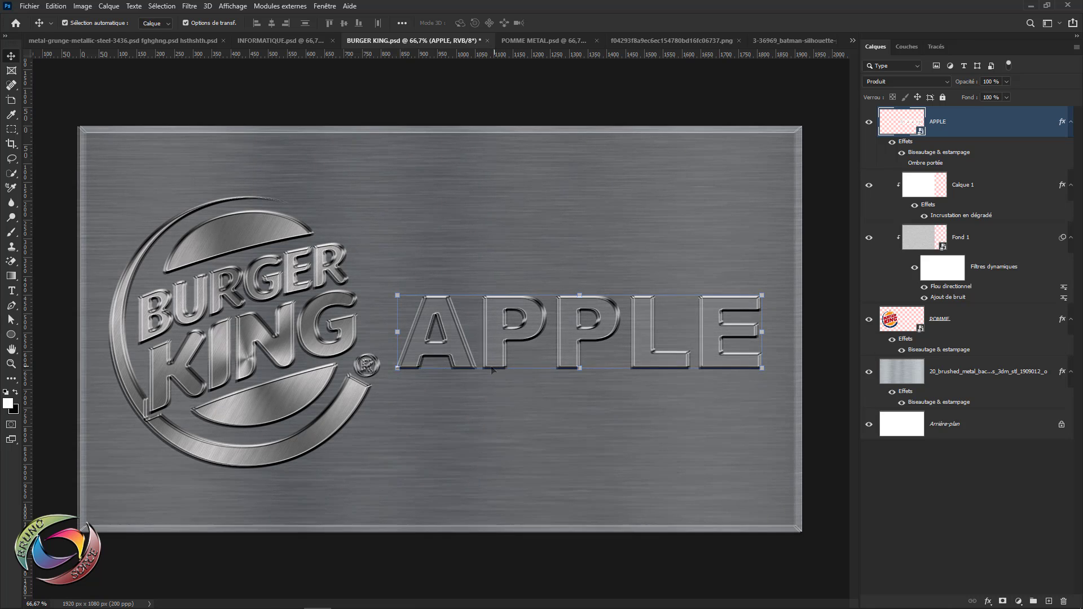
key("ctrl+Tab")
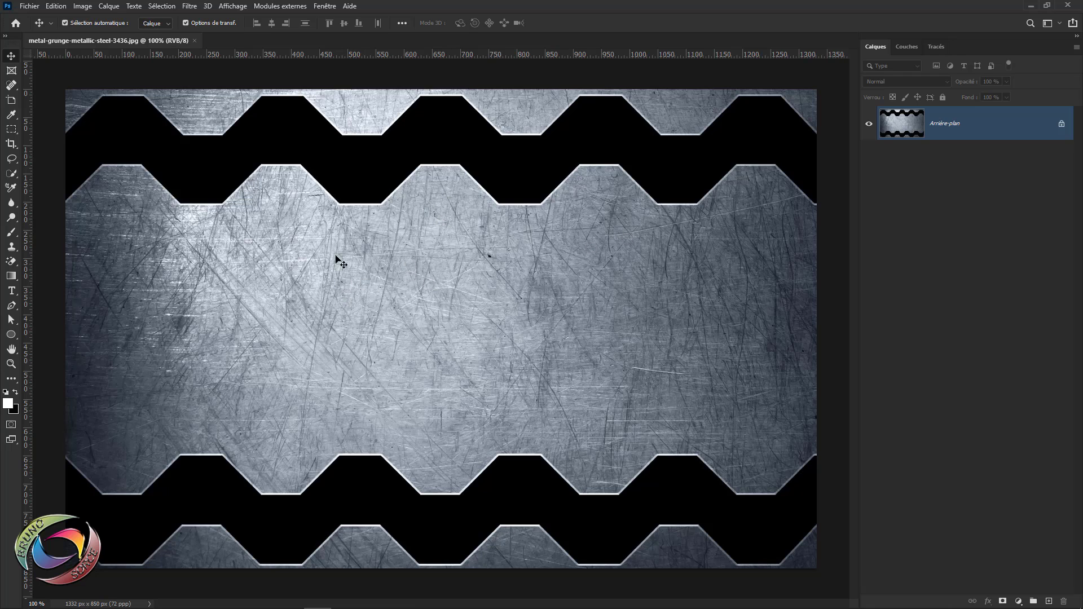
- Place the Batman silhouette PNG as an embedded image in the metal-grunge-metallic-steel-3436.jpg document
left_click(31, 8)
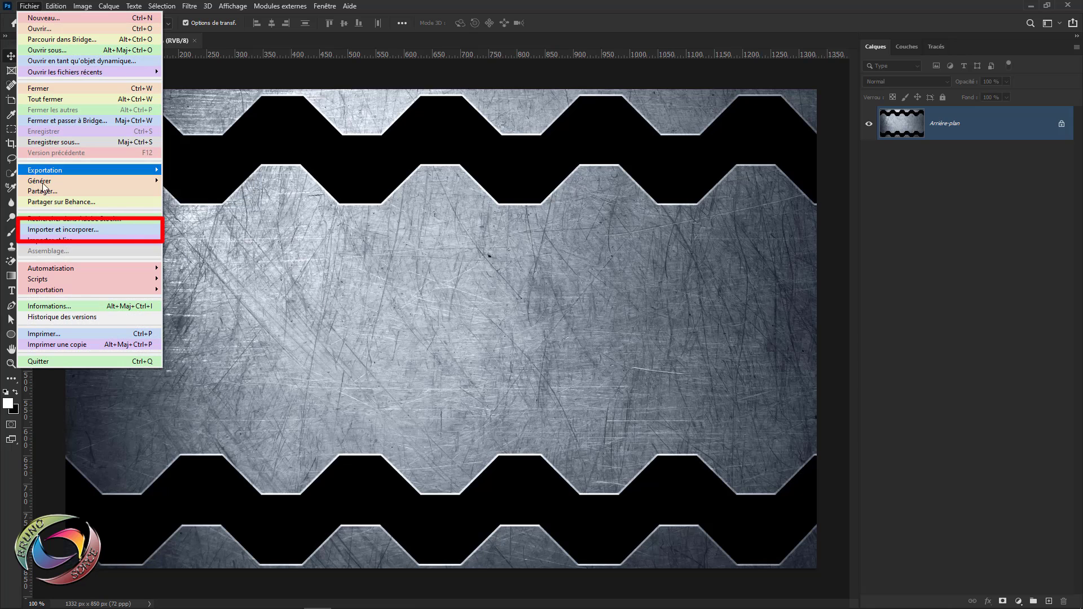
left_click(44, 230)
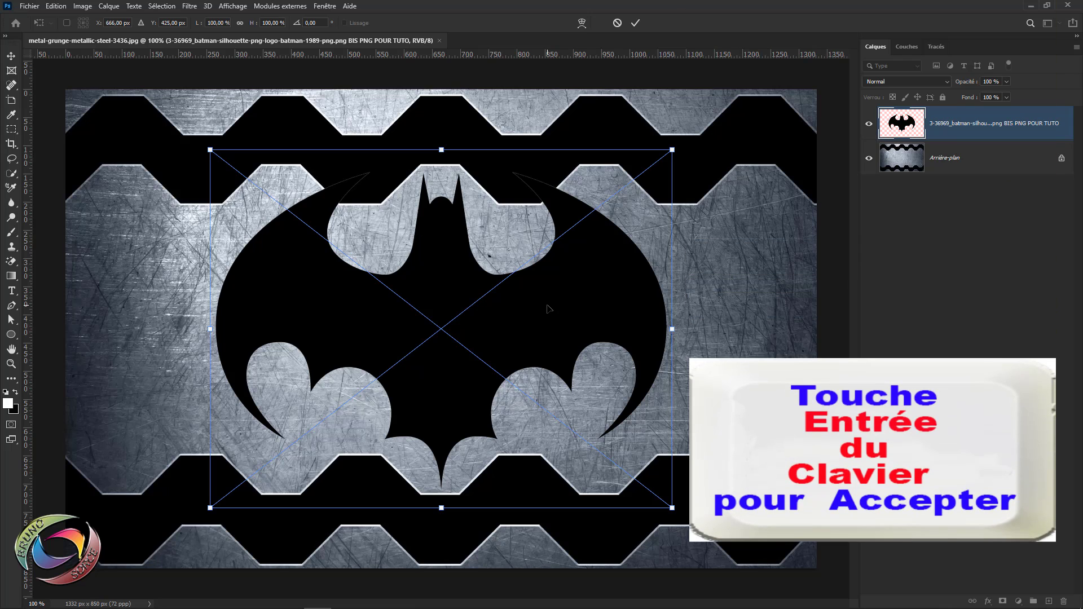
key("Return")
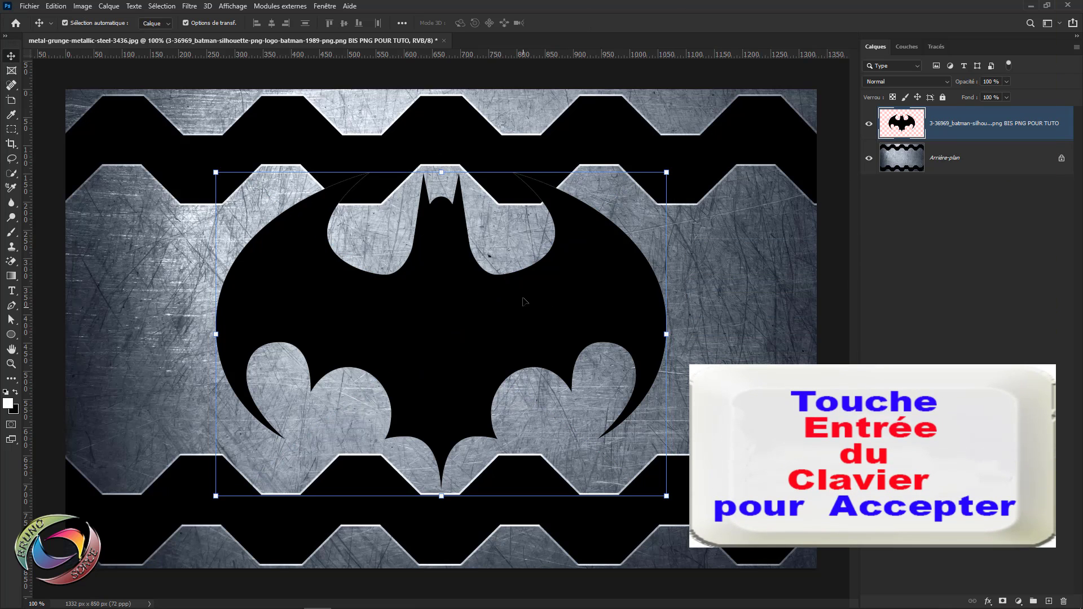
- Scale the Batman silhouette proportionally to about 86% and centre it horizontally on the scratched metal background
left_click(668, 170)
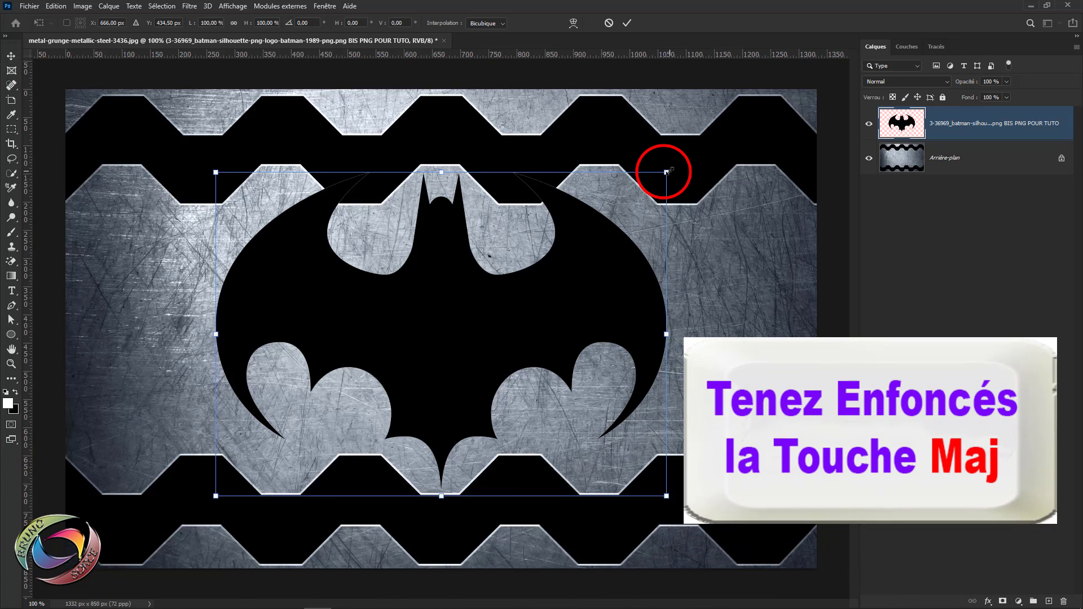
left_click_drag(667, 171, 606, 219)
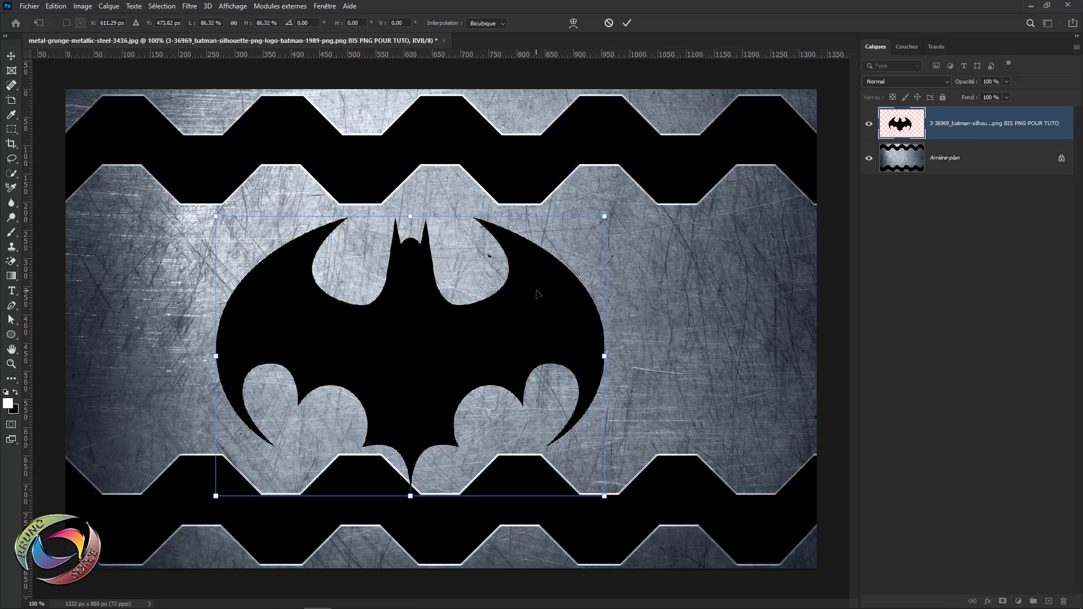
left_click_drag(539, 293, 569, 290)
key("Return")
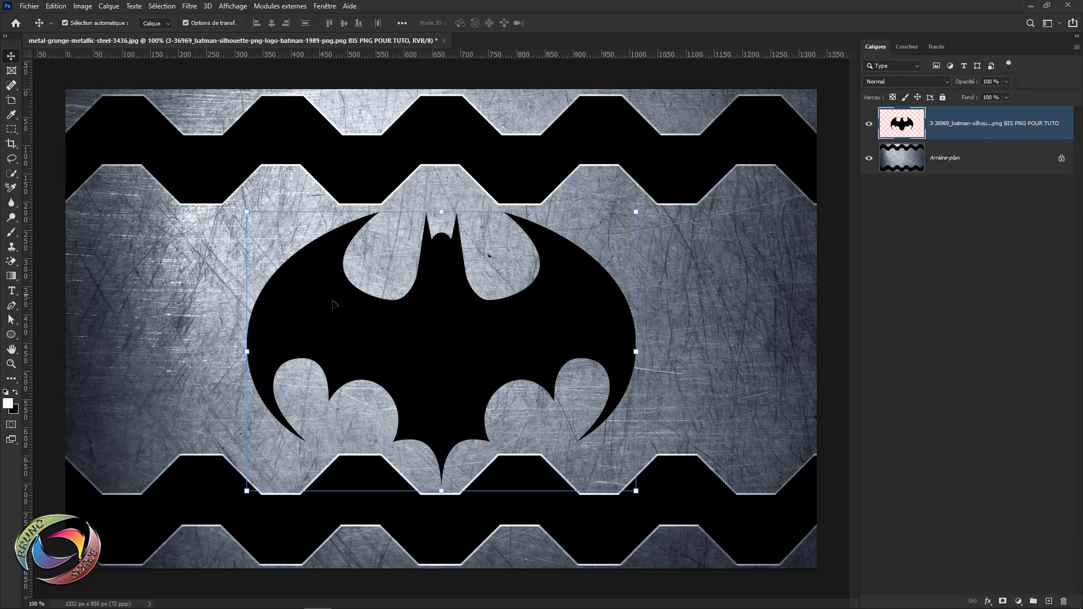
left_click(703, 307)
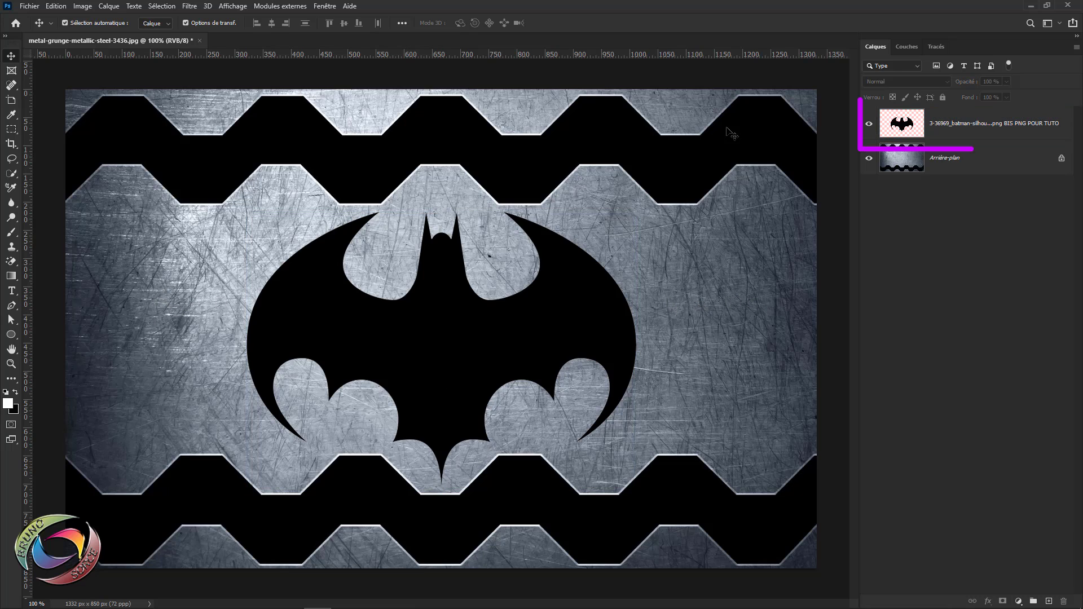
- Rename the Batman layer as SILHOUETTE
double_click(971, 123)
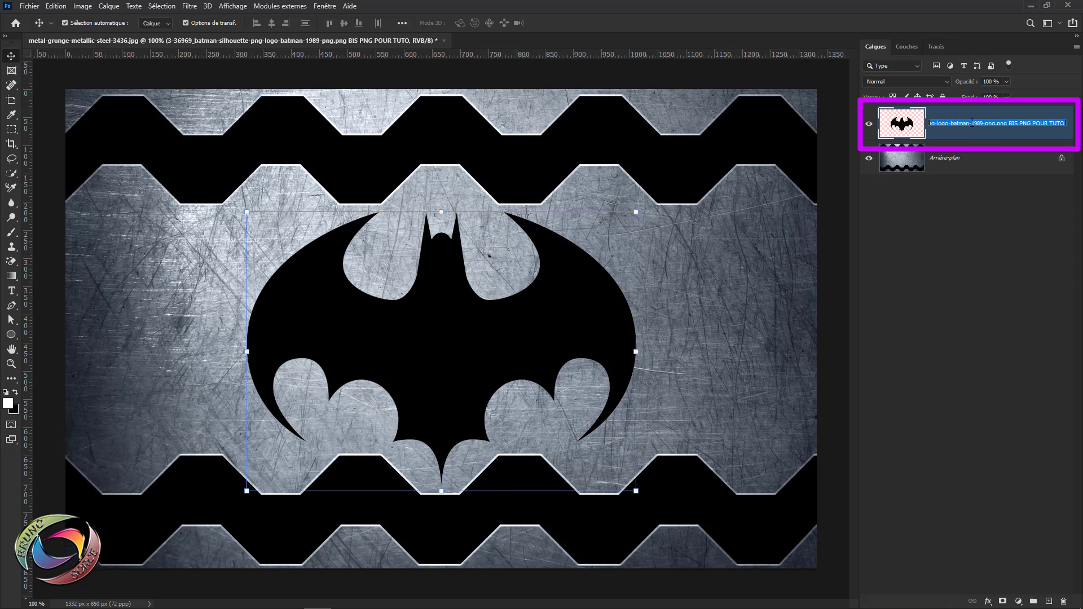
type("SILHOUETTE")
key("Return")
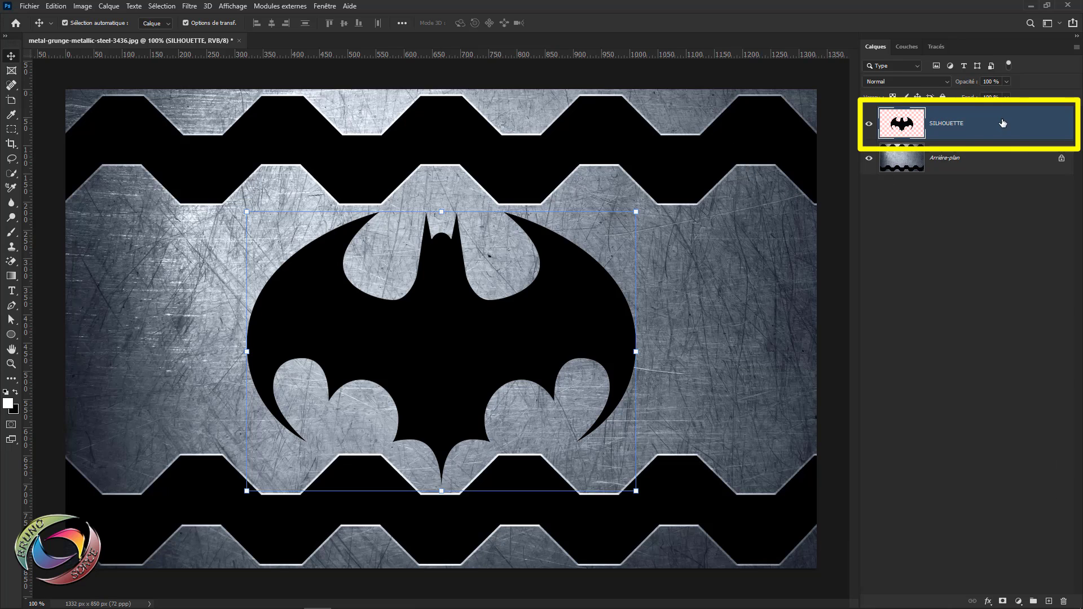
- Give the SILHOUETTE layer a Biseautage & estampage effect: Biseau interne, technique Lisse, depth 600%, direction Haut, size 8 px
double_click(1056, 125)
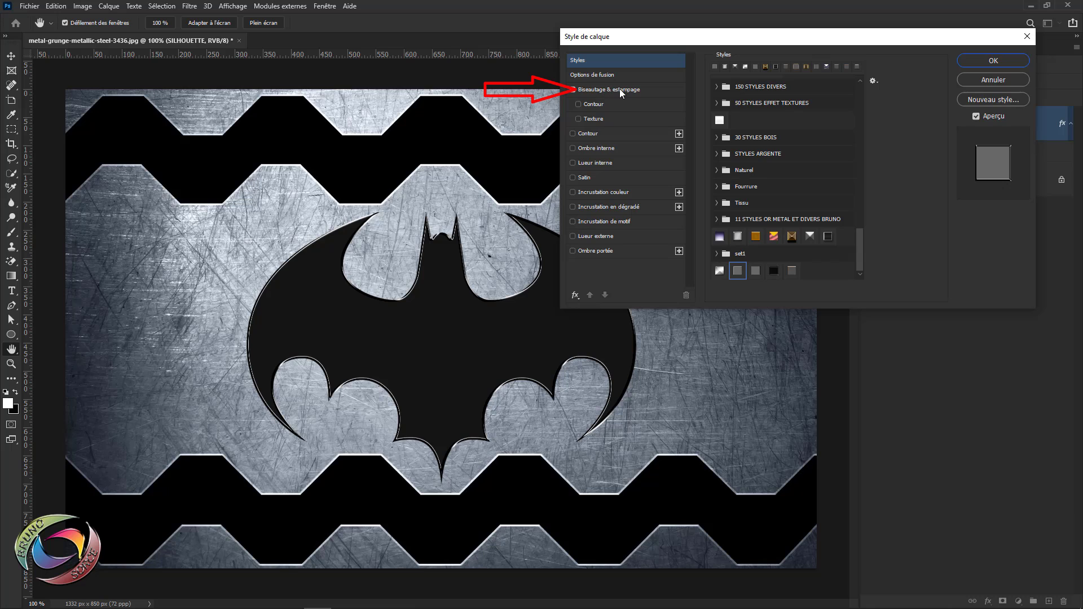
left_click(620, 90)
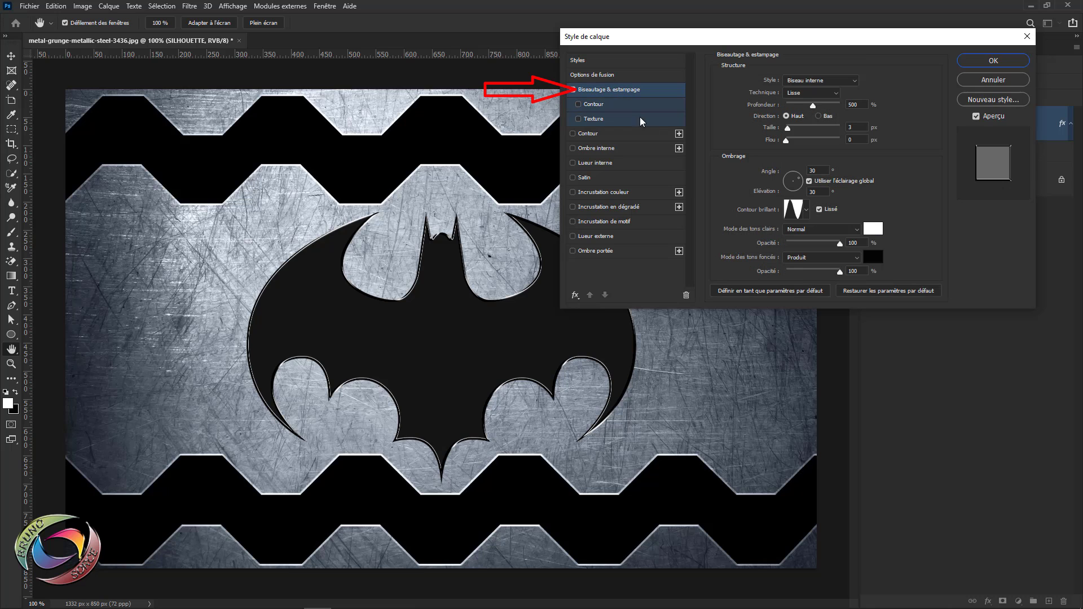
left_click(834, 82)
left_click(816, 100)
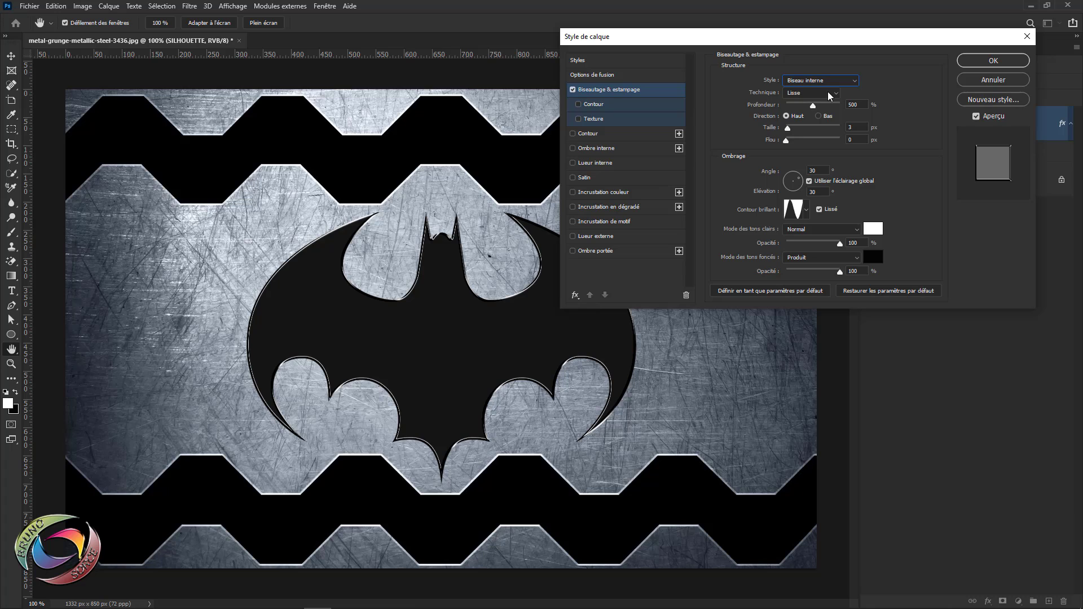
left_click(828, 91)
left_click(801, 100)
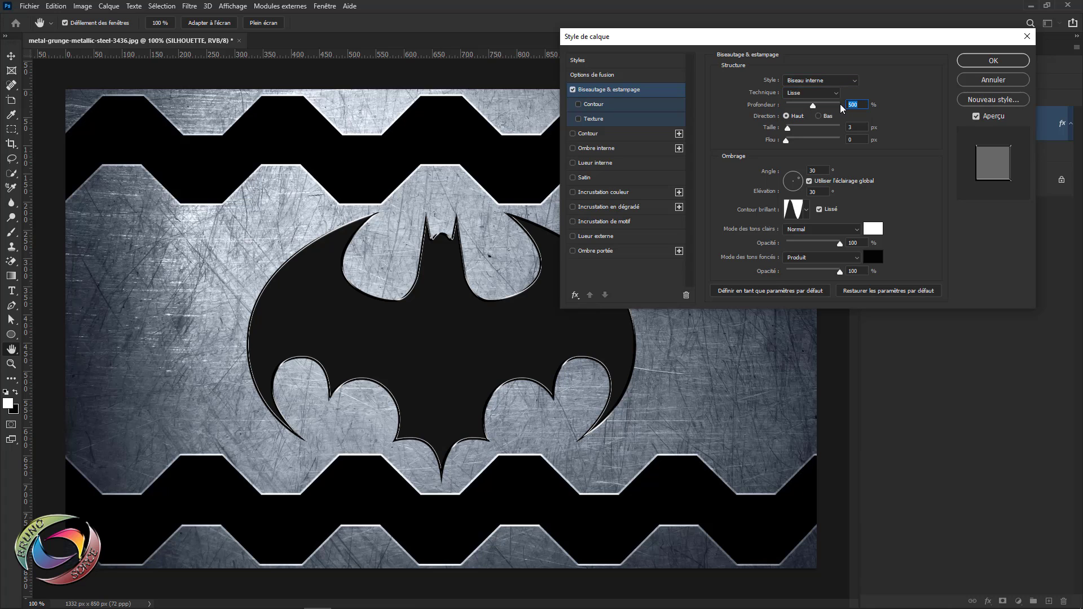
type("600")
left_click(787, 116)
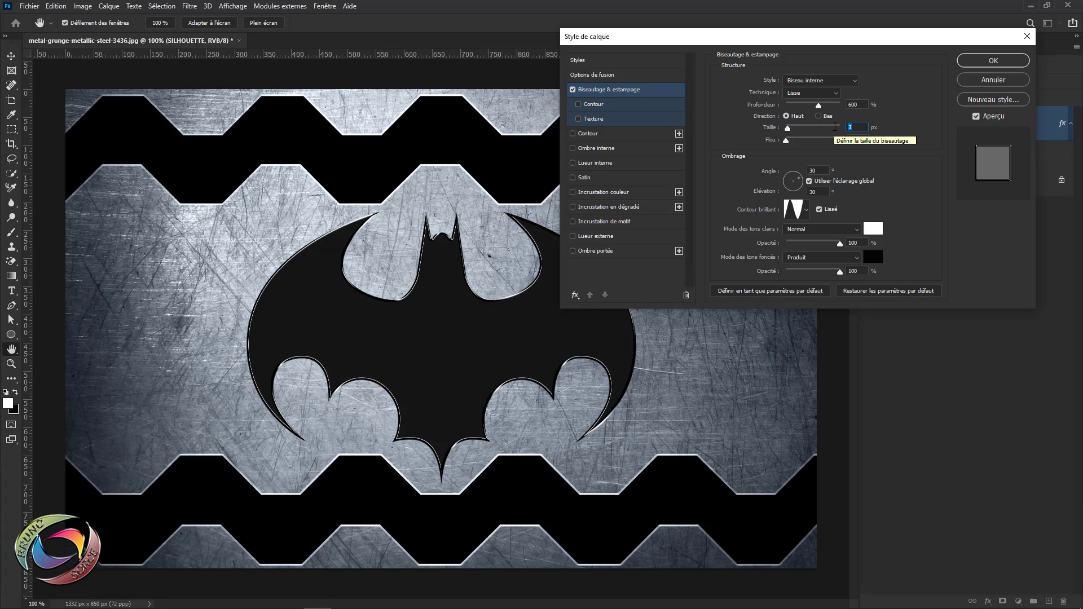
type("8")
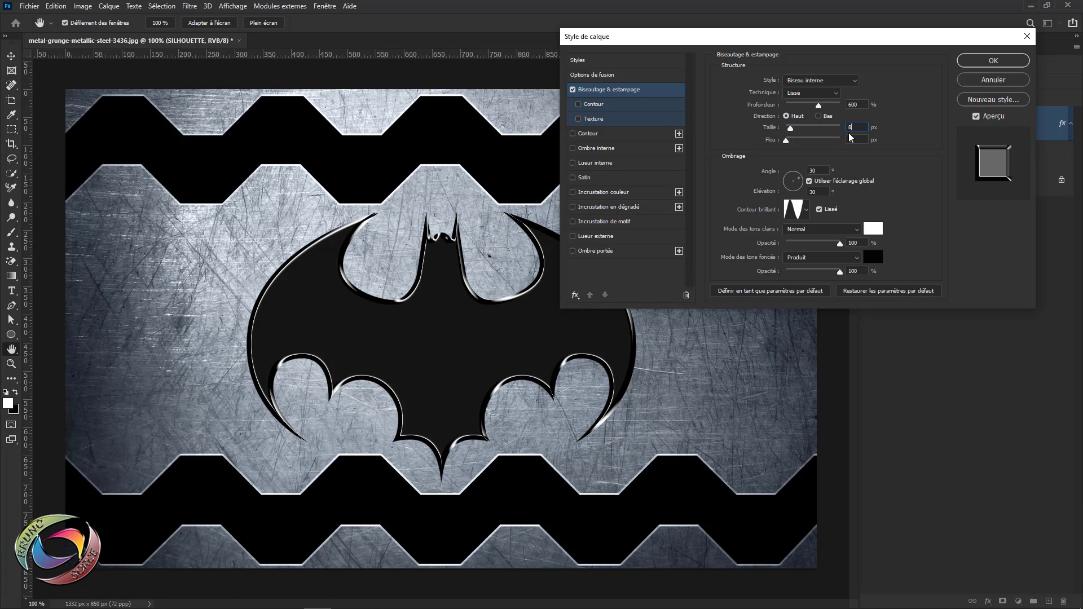
- Set the bevel's light angle to 120° with a 30° elevation, and choose its gloss contour
left_click(806, 170)
type("120")
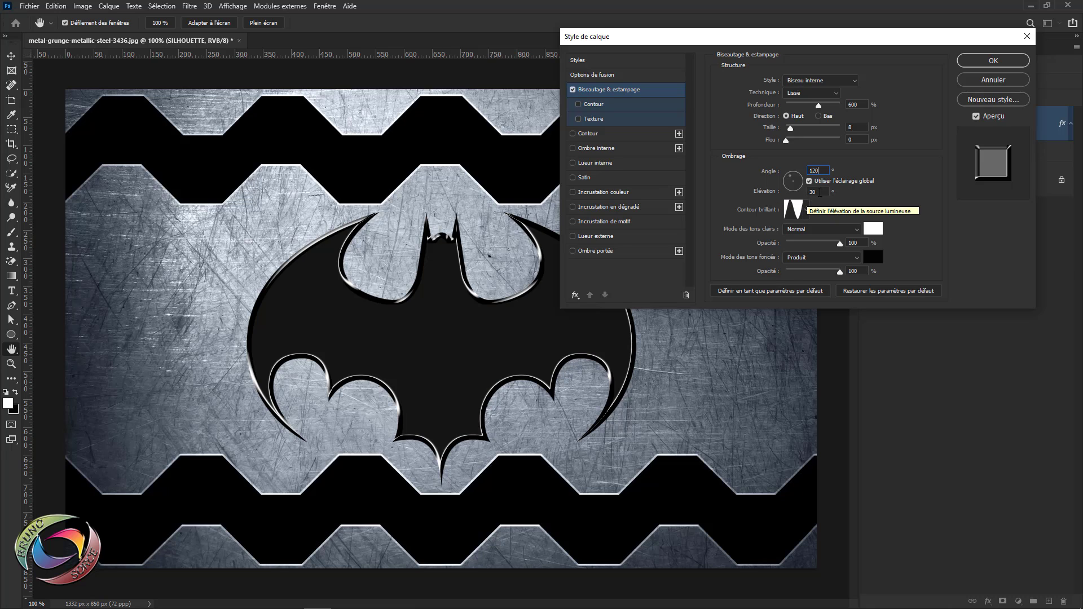
key("Tab")
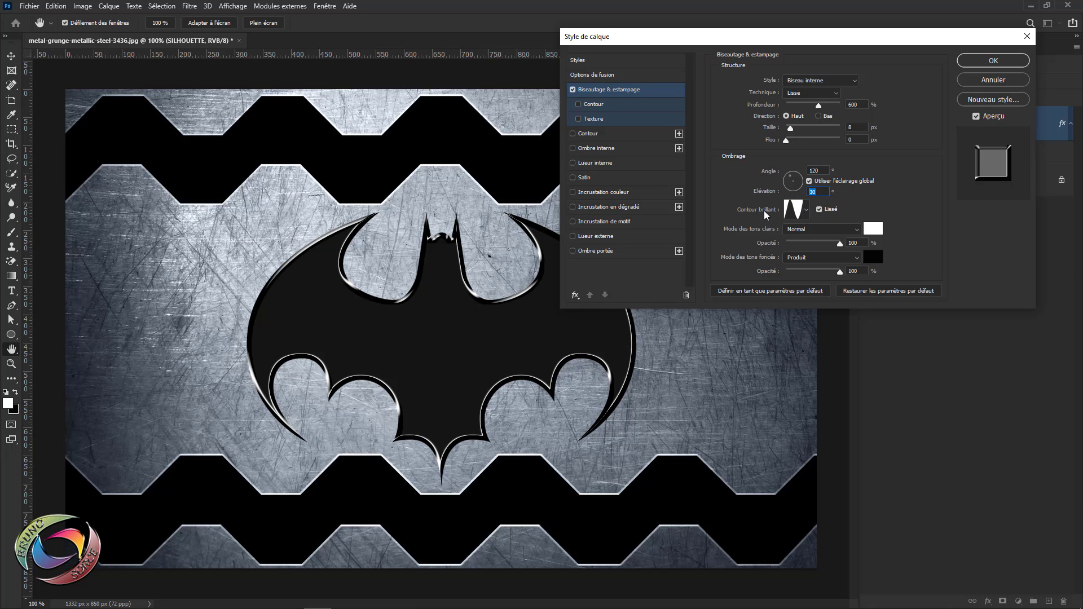
left_click(807, 211)
double_click(756, 255)
- Set the bevel highlights to Normal in white and the shadows to Produit in black (000000), both at 100% opacity, and apply the style
left_click(823, 229)
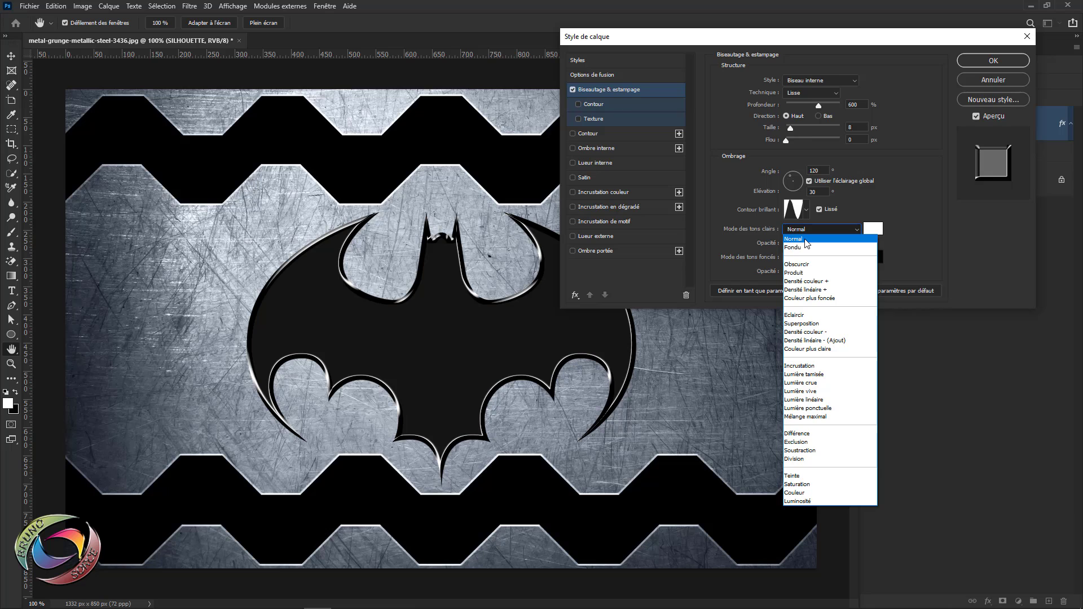
left_click(806, 239)
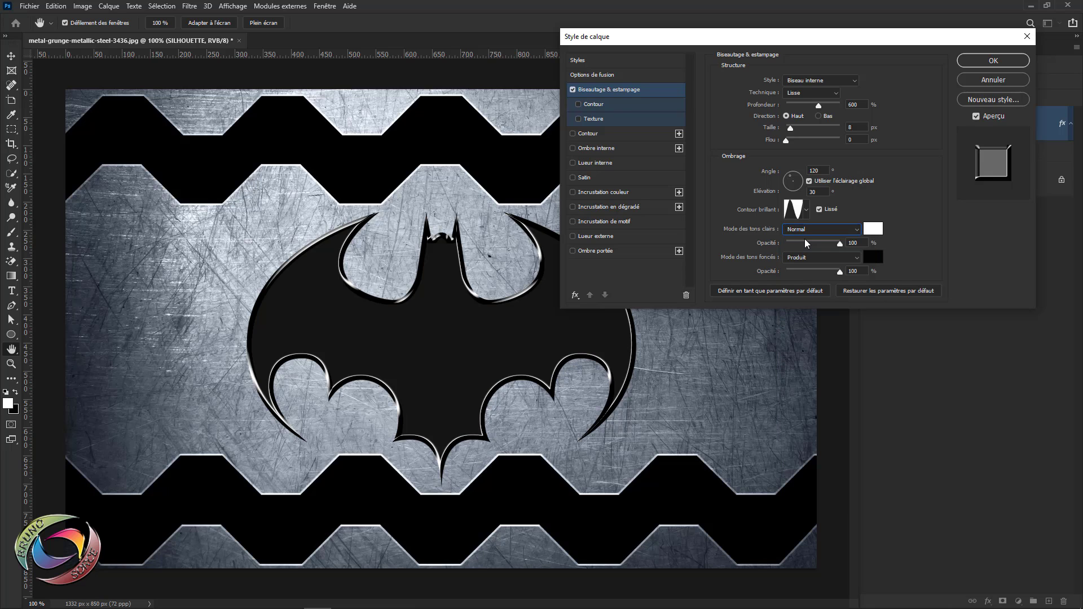
left_click(873, 230)
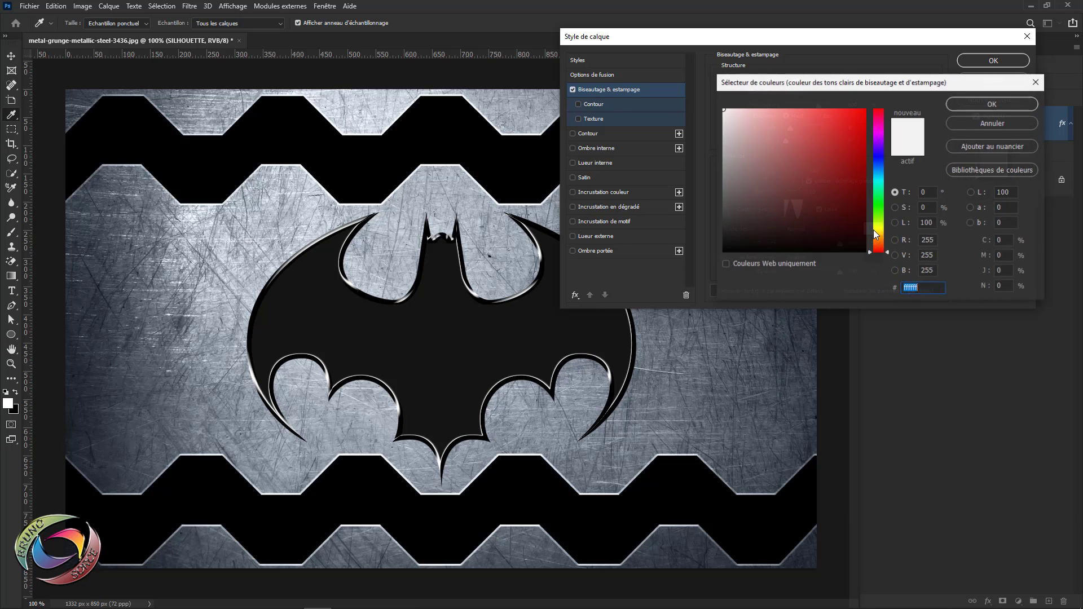
left_click(987, 123)
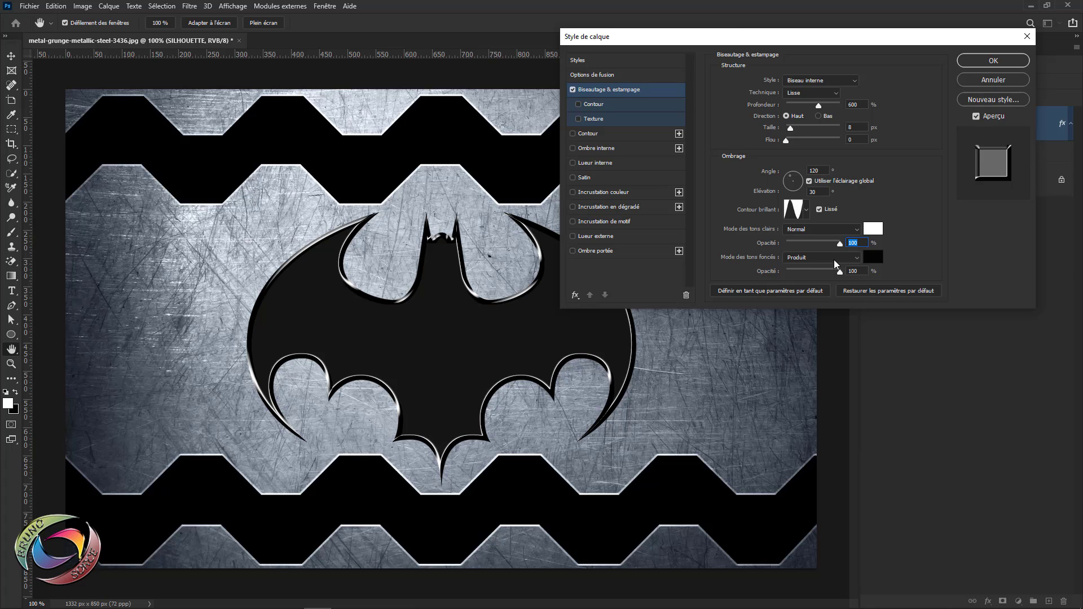
left_click(814, 258)
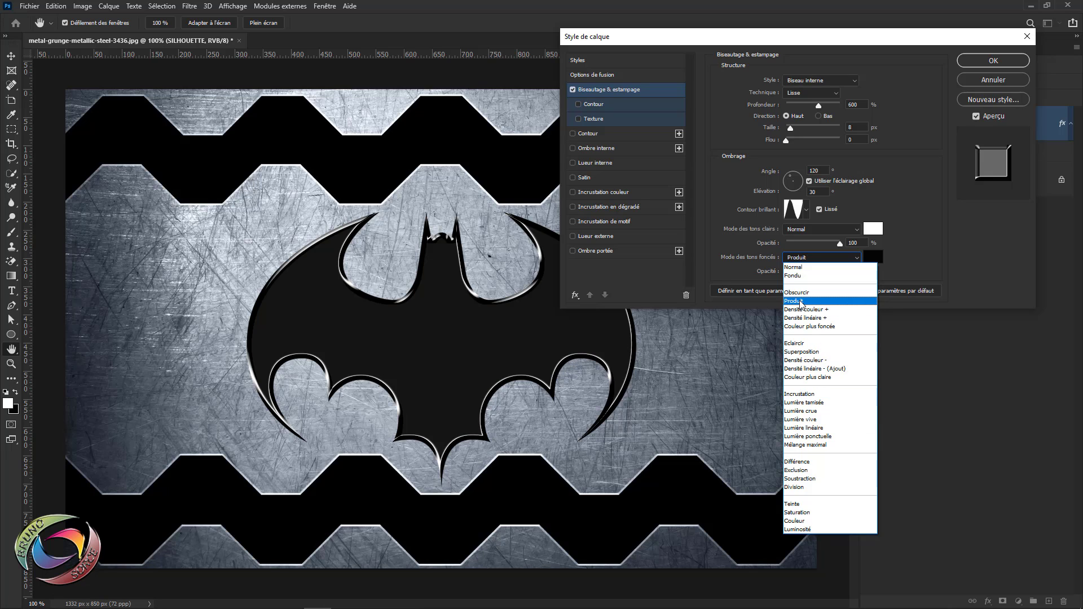
left_click(801, 302)
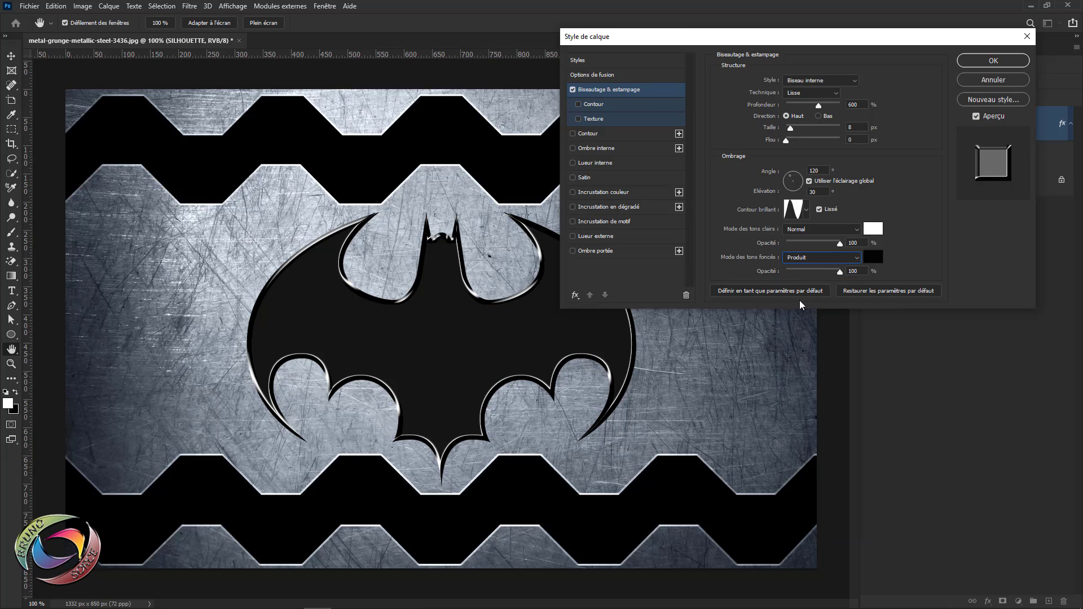
left_click(876, 258)
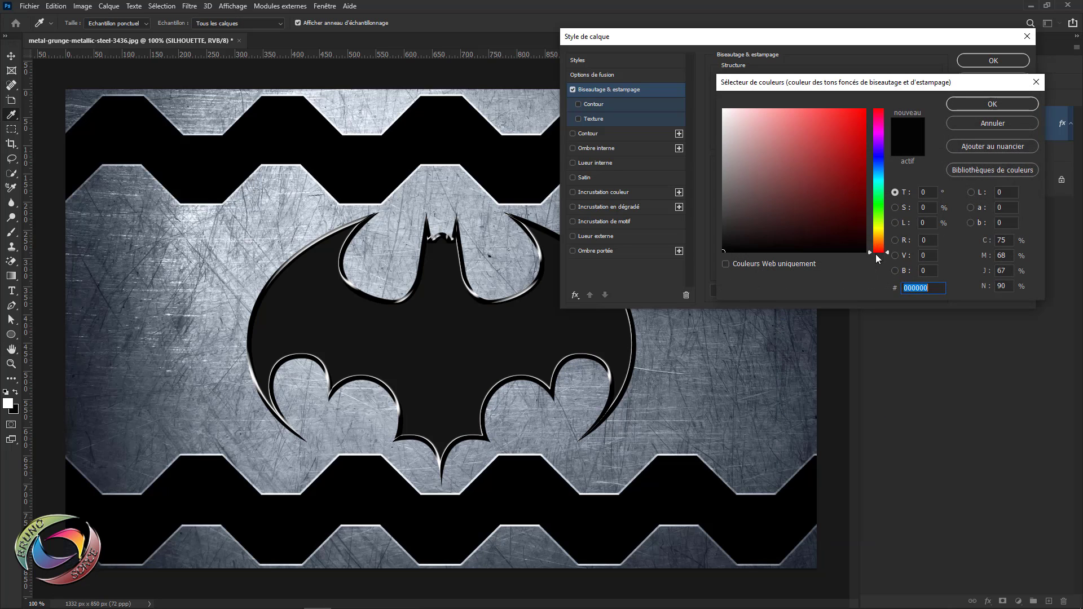
left_click(979, 106)
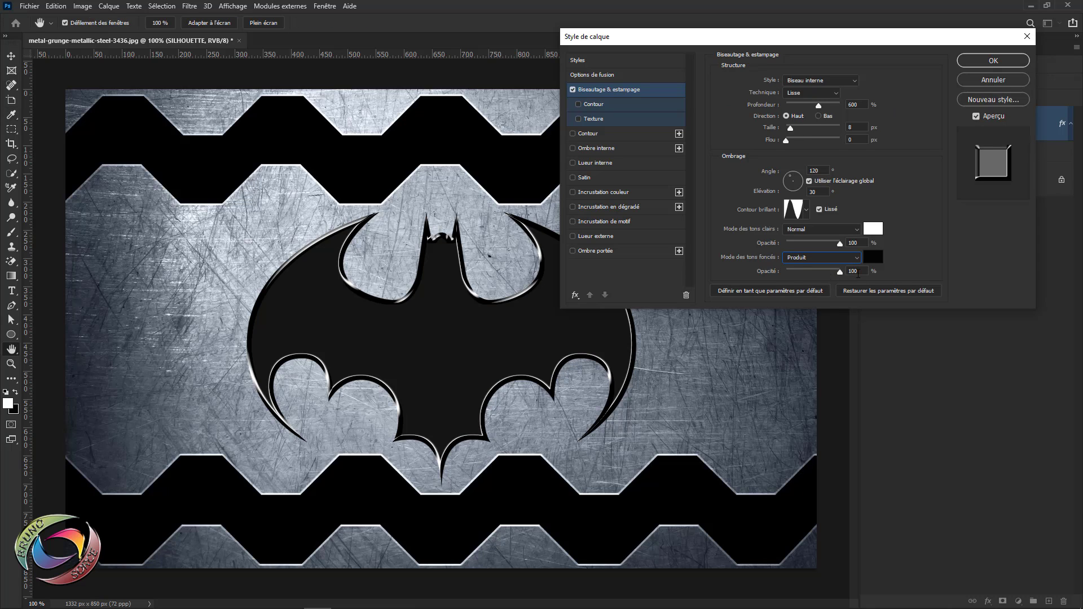
left_click(993, 60)
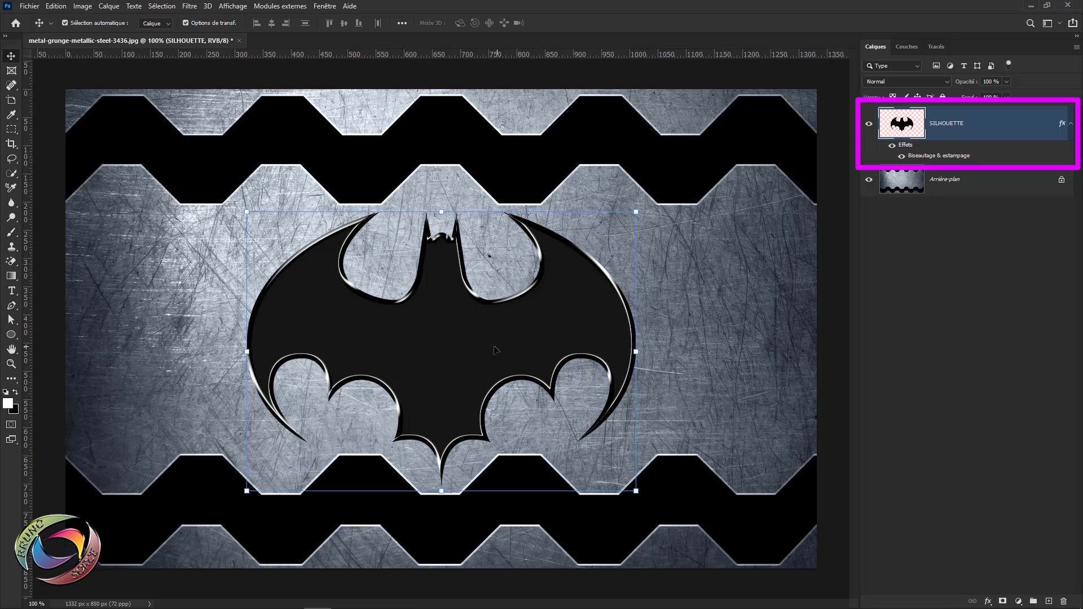
- Import and embed the brushed-metal texture image above SILHOUETTE and clip it to that layer
left_click(30, 8)
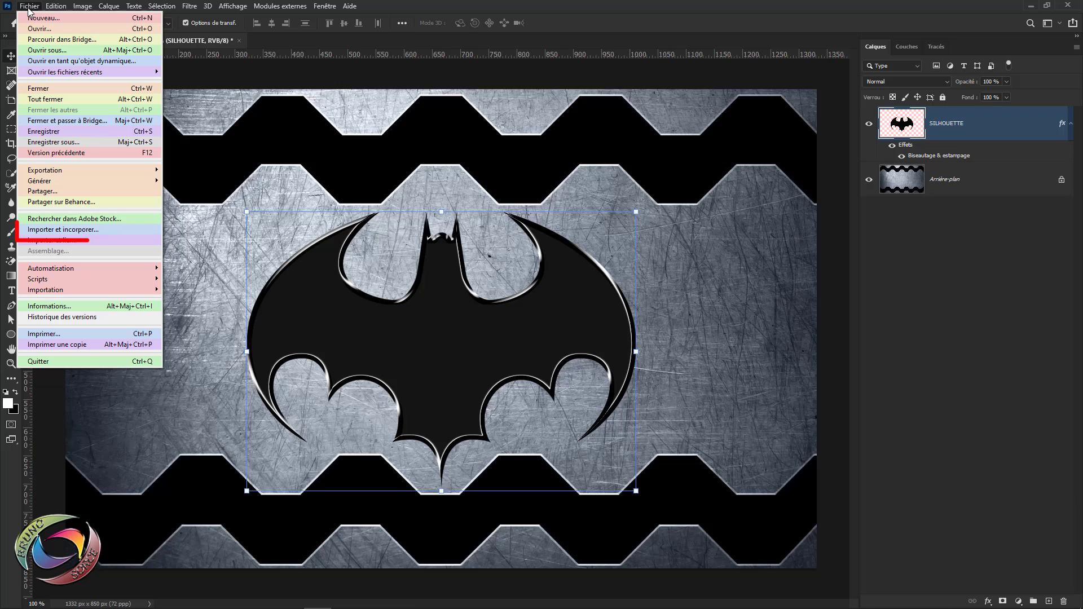
left_click(51, 230)
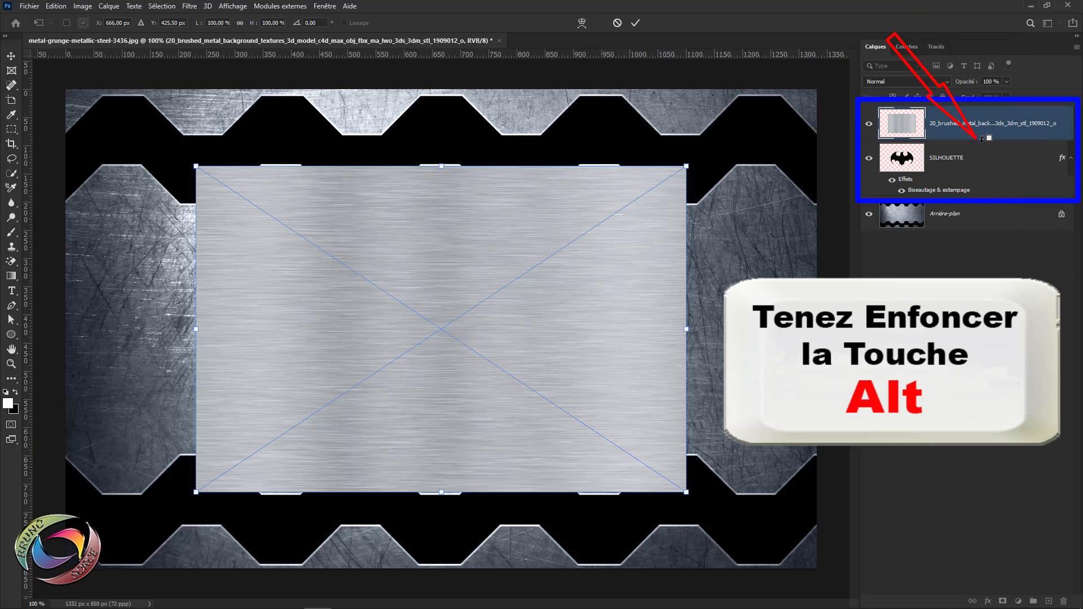
left_click(981, 139, "alt")
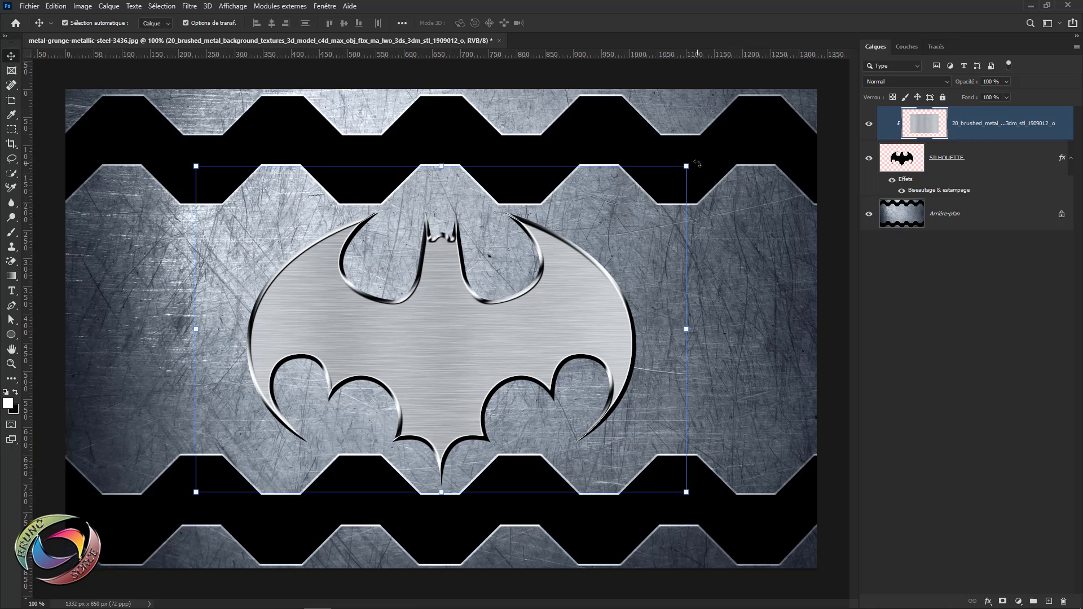
- Rotate the brushed-metal texture to about -26° and scale it to about 104% so it covers the bat silhouette
left_click_drag(698, 164, 601, 66)
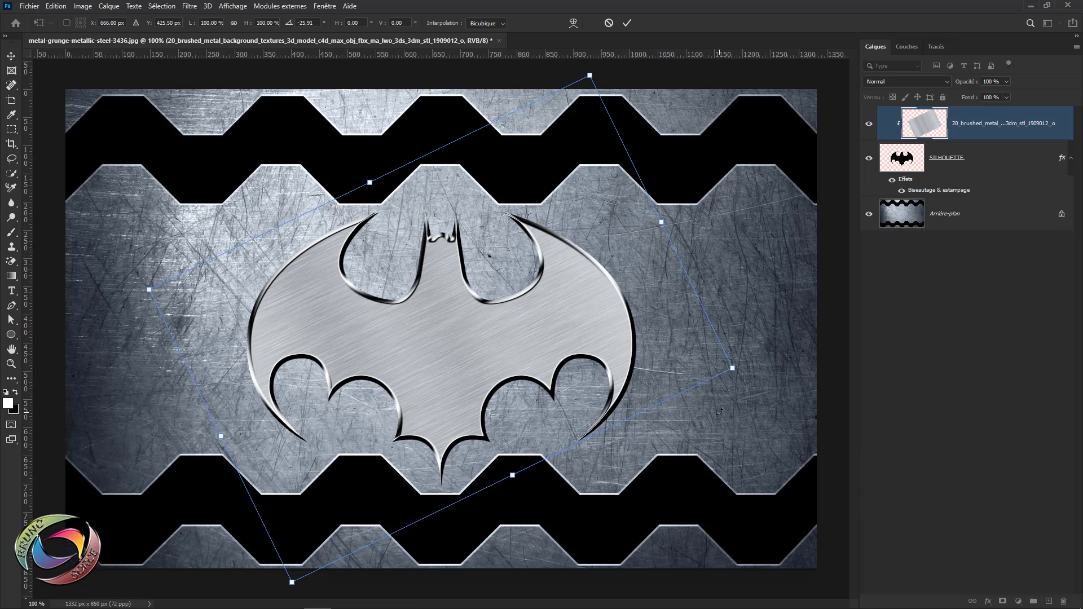
left_click_drag(733, 370, 755, 374)
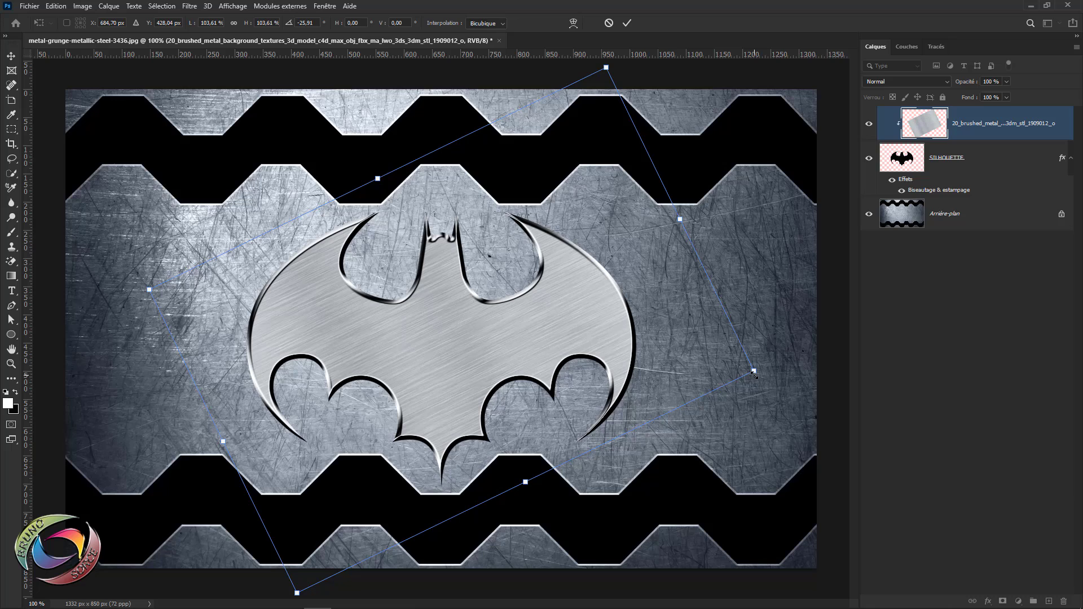
left_click(626, 23)
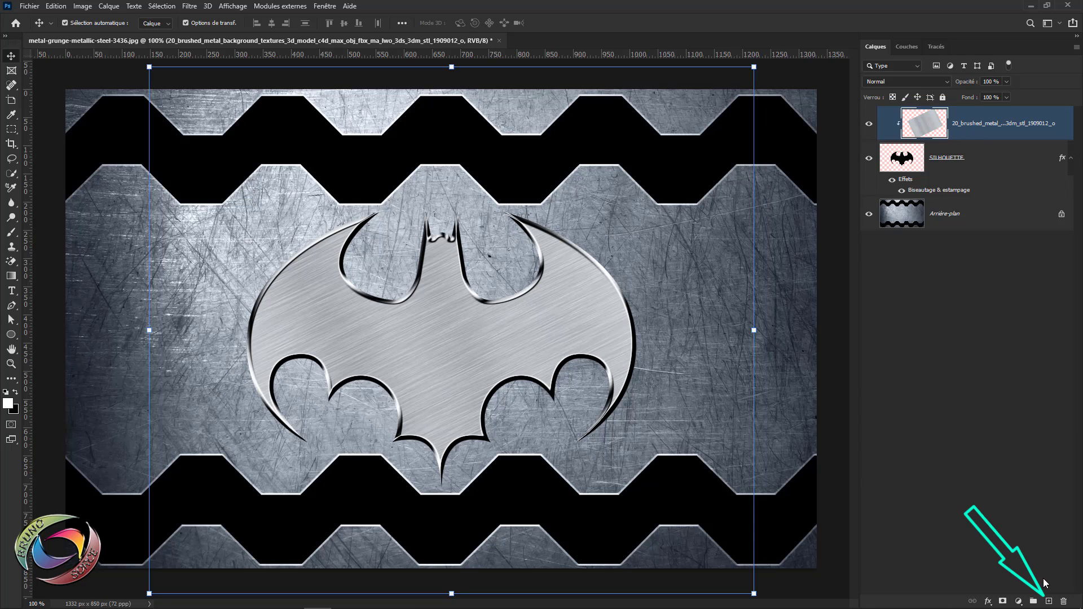
- Create a new layer above the brushed-metal texture, fill it with white, and clip it to the silhouette
left_click(1050, 602)
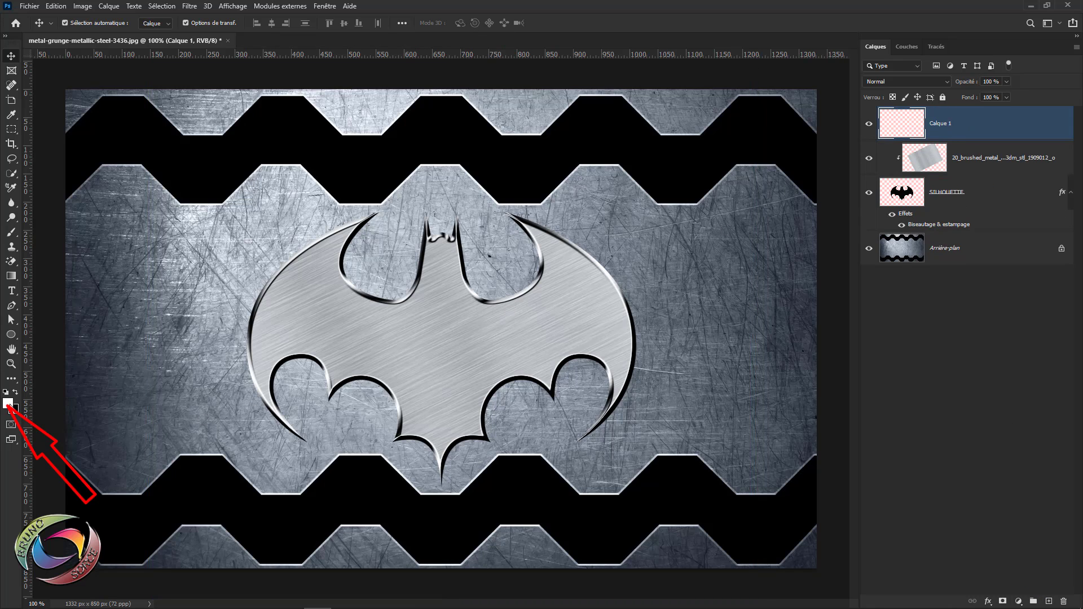
left_click(17, 394)
left_click(17, 393)
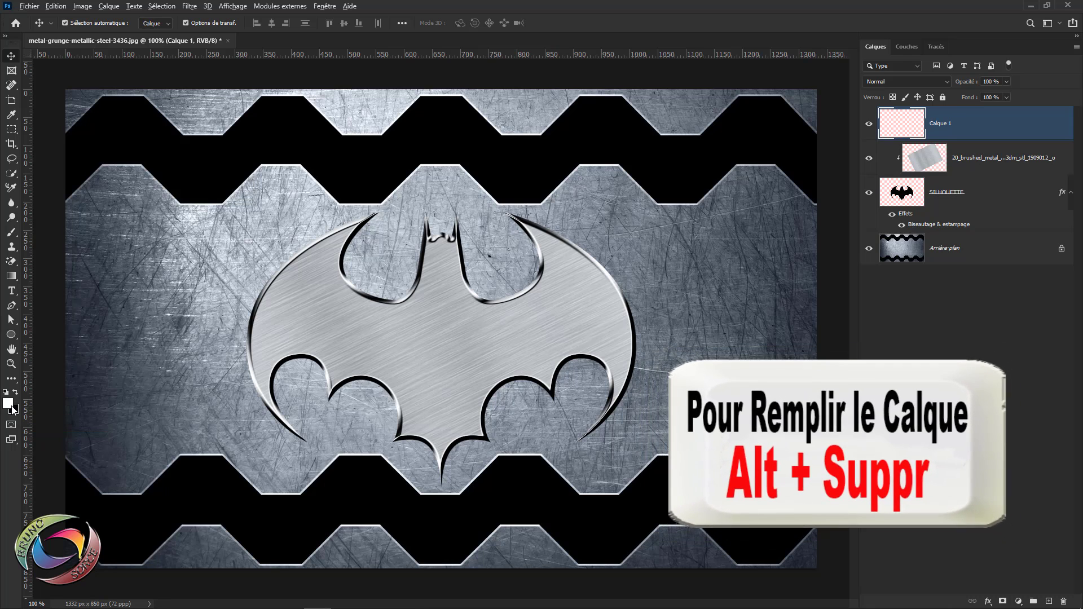
key("alt+Delete")
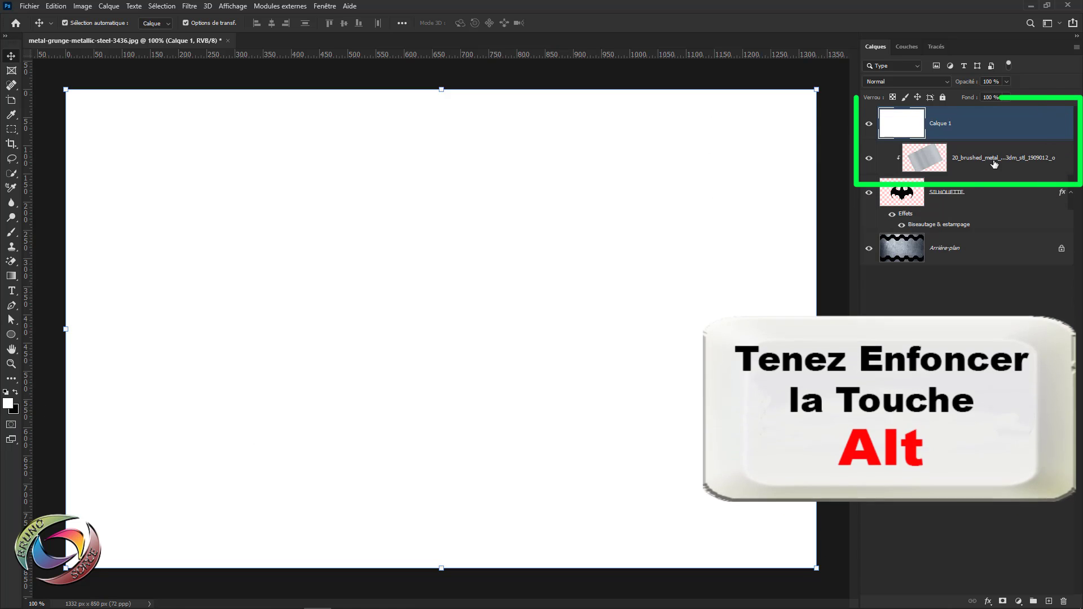
left_click(990, 138, "alt")
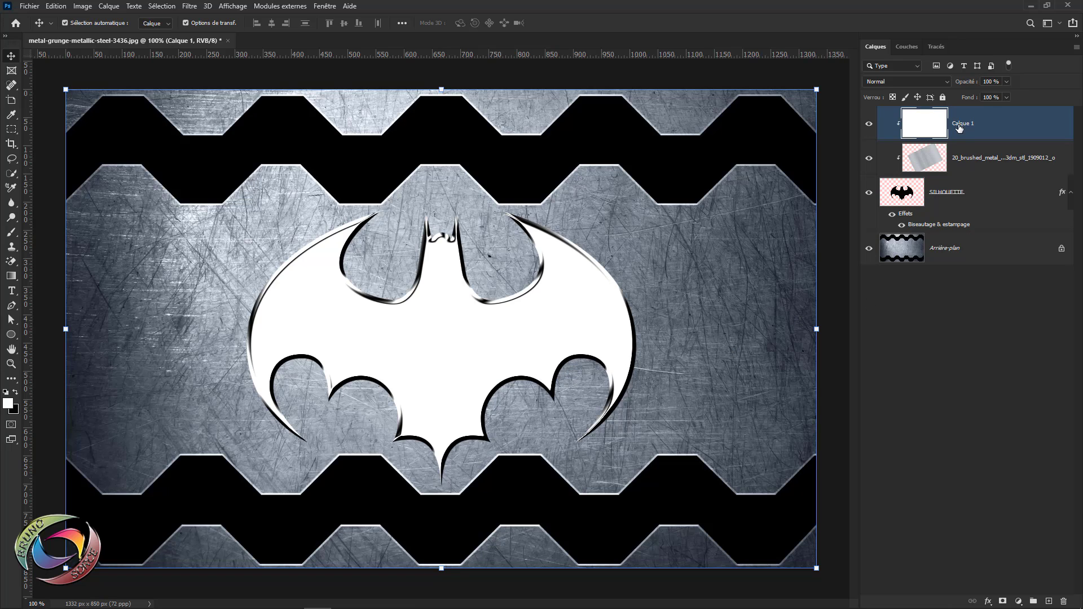
- Give Calque 1 an Incrustation en dégradé effect with a multi-stop grey-and-white metallic gradient, in Normal mode at 100% opacity
double_click(1037, 131)
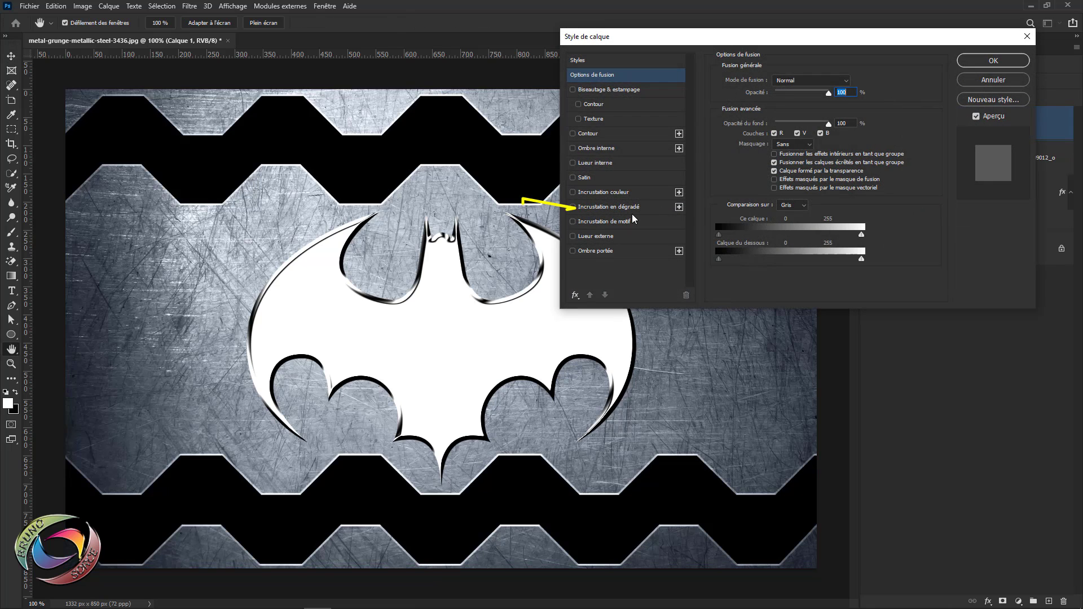
left_click(601, 211)
left_click(808, 115)
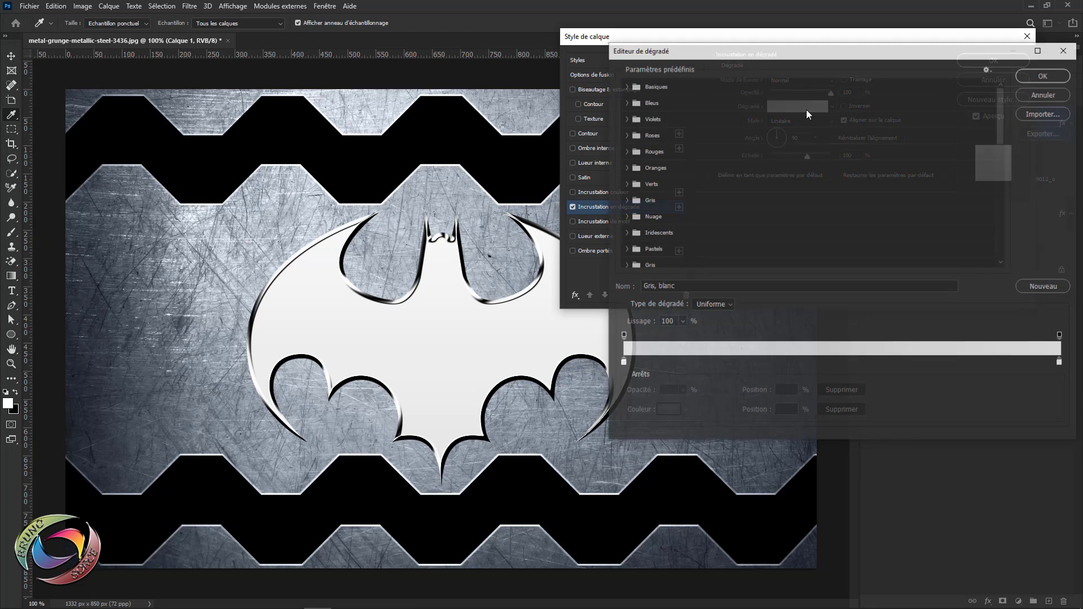
left_click_drag(1000, 114, 1003, 241)
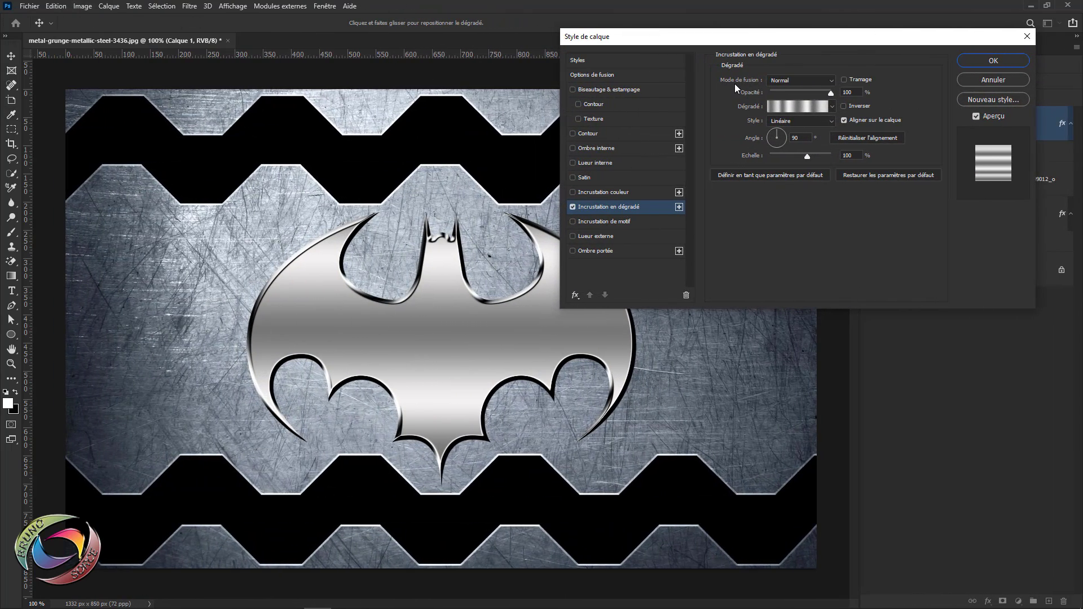
left_click(804, 81)
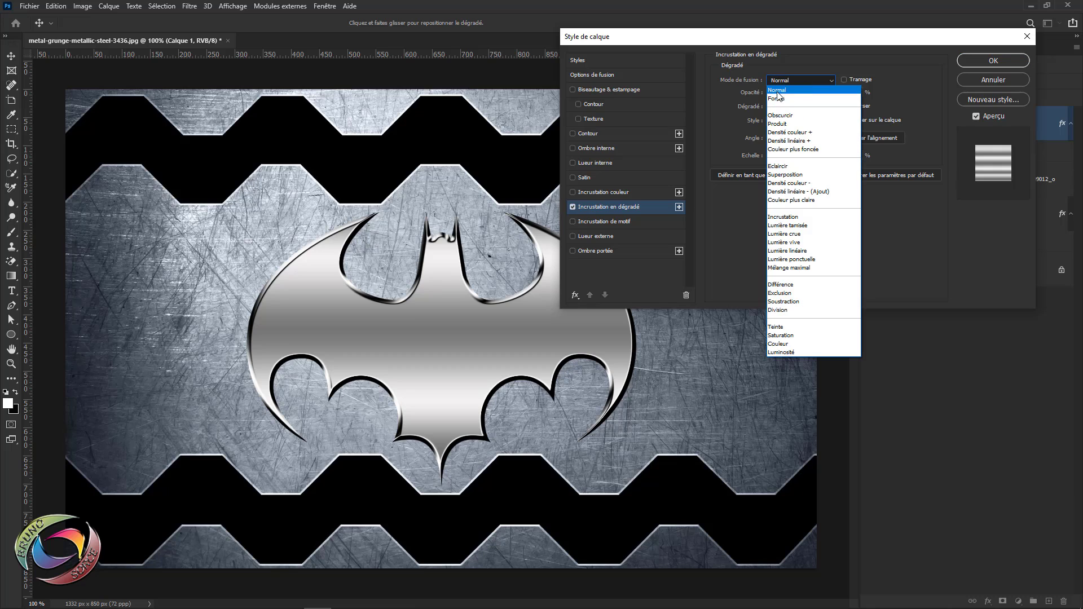
left_click(830, 91)
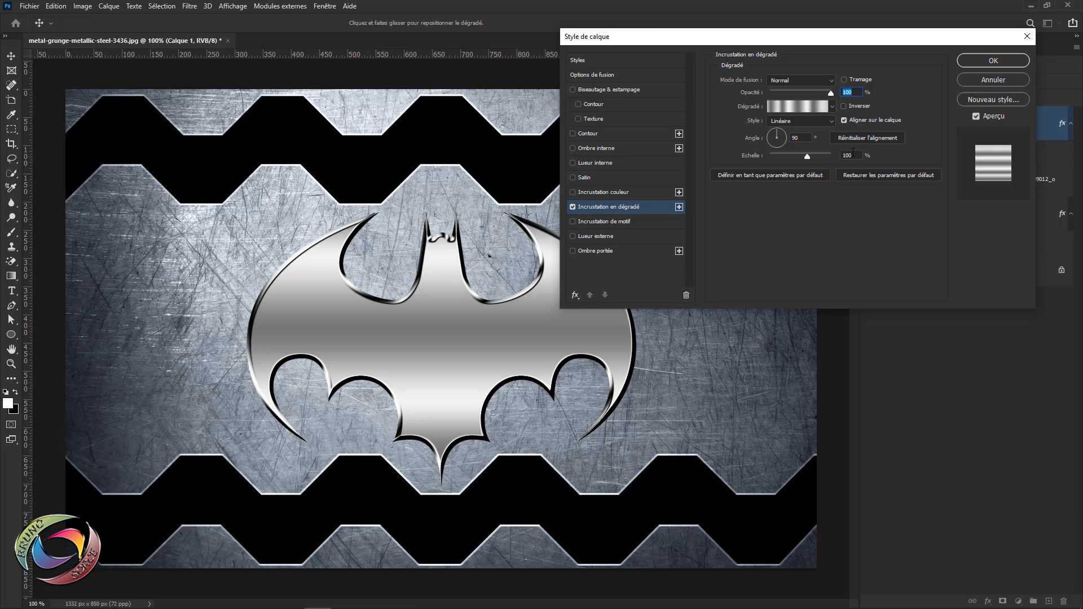
- Open the overlay's gradient for editing and check the colour and position of its first two colour stops
left_click(791, 110)
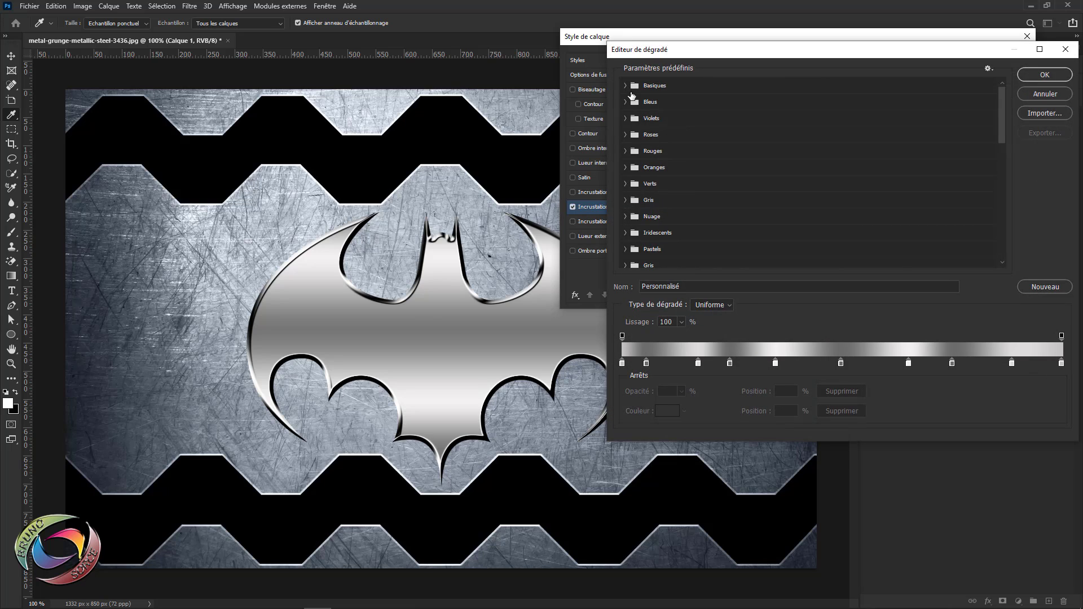
left_click(625, 85)
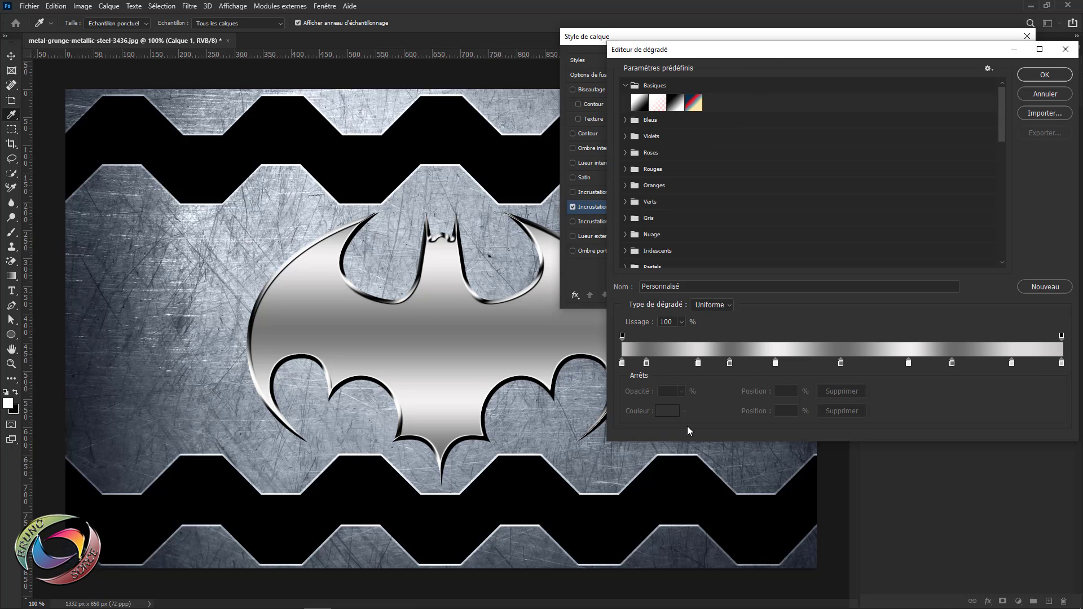
double_click(622, 363)
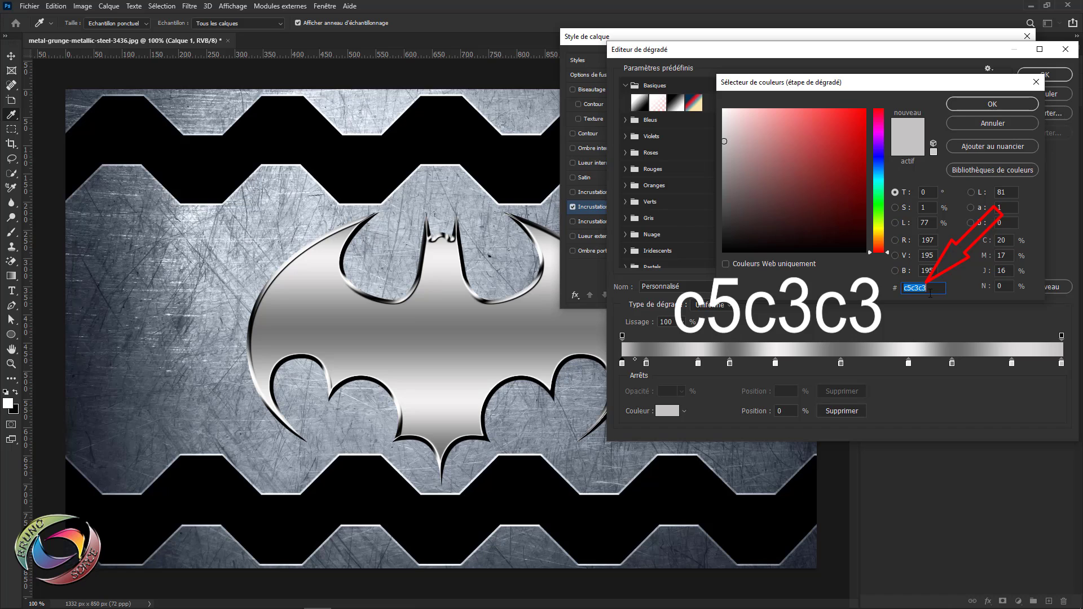
left_click(1002, 103)
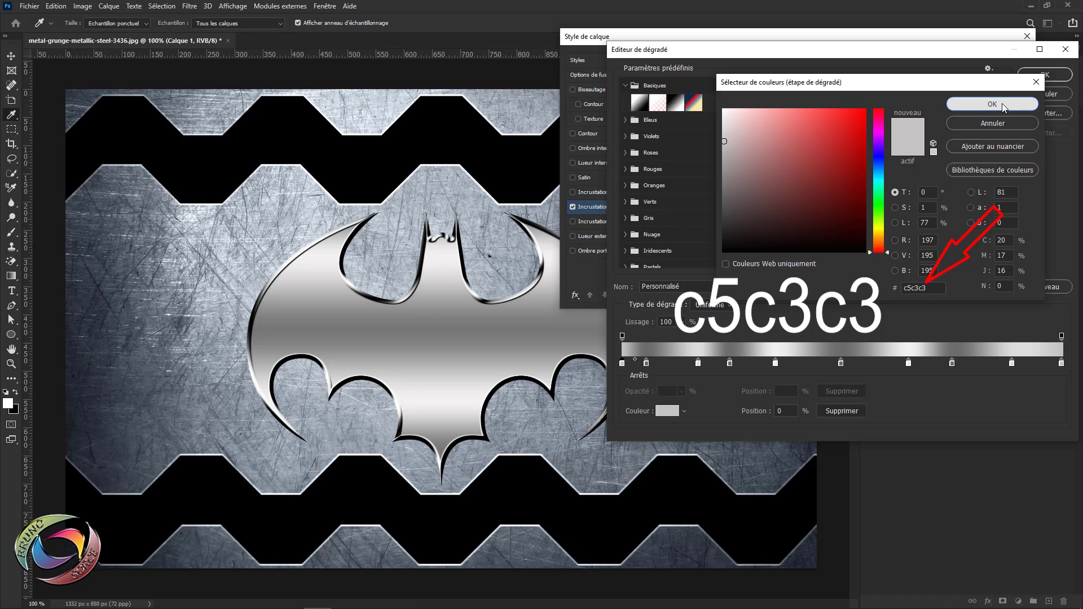
left_click(661, 364)
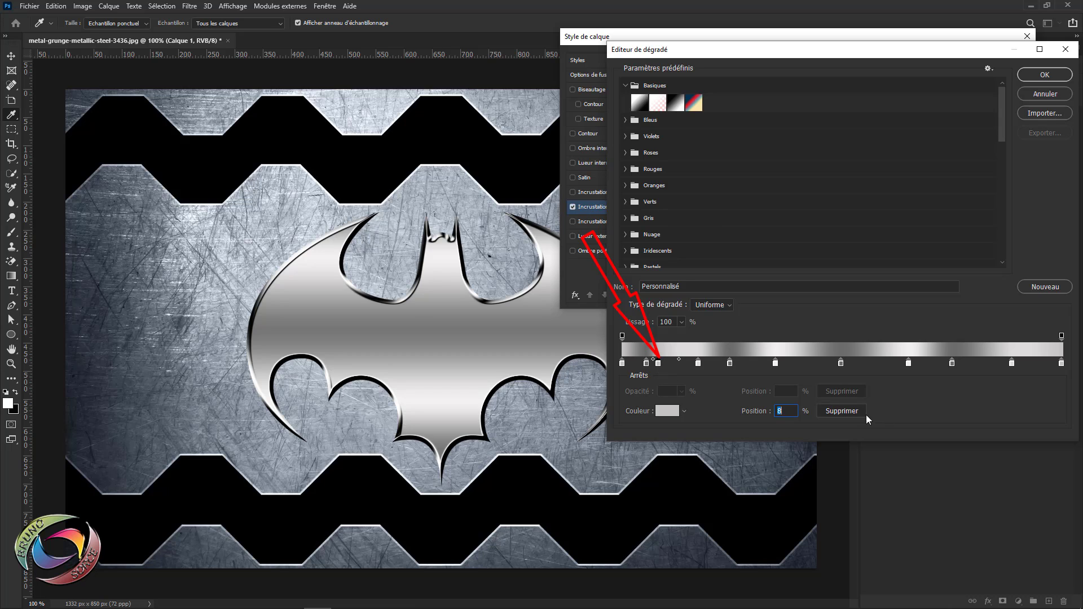
left_click(850, 414)
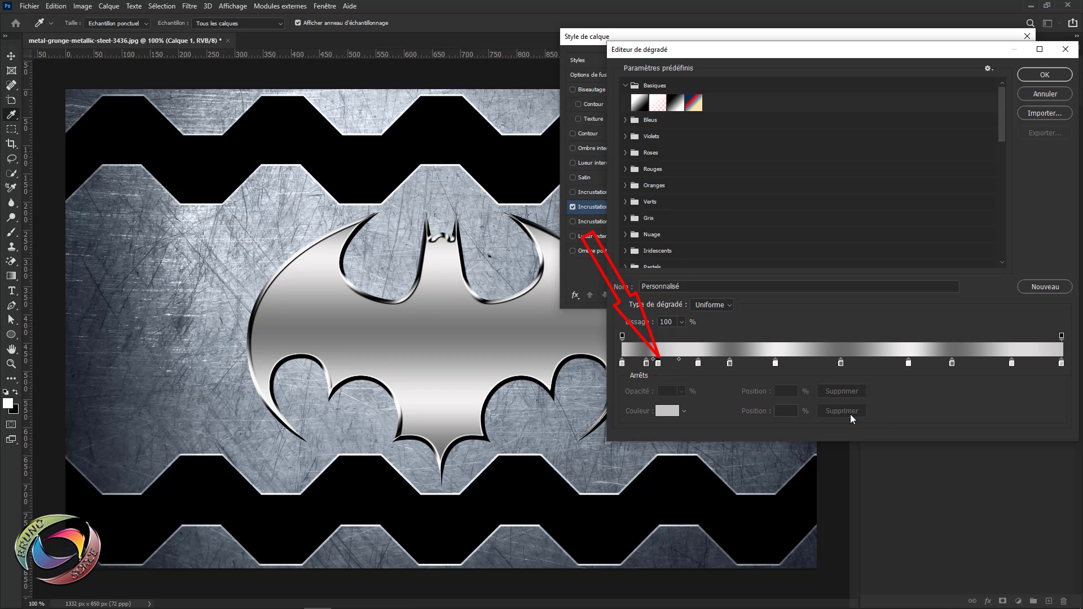
double_click(648, 365)
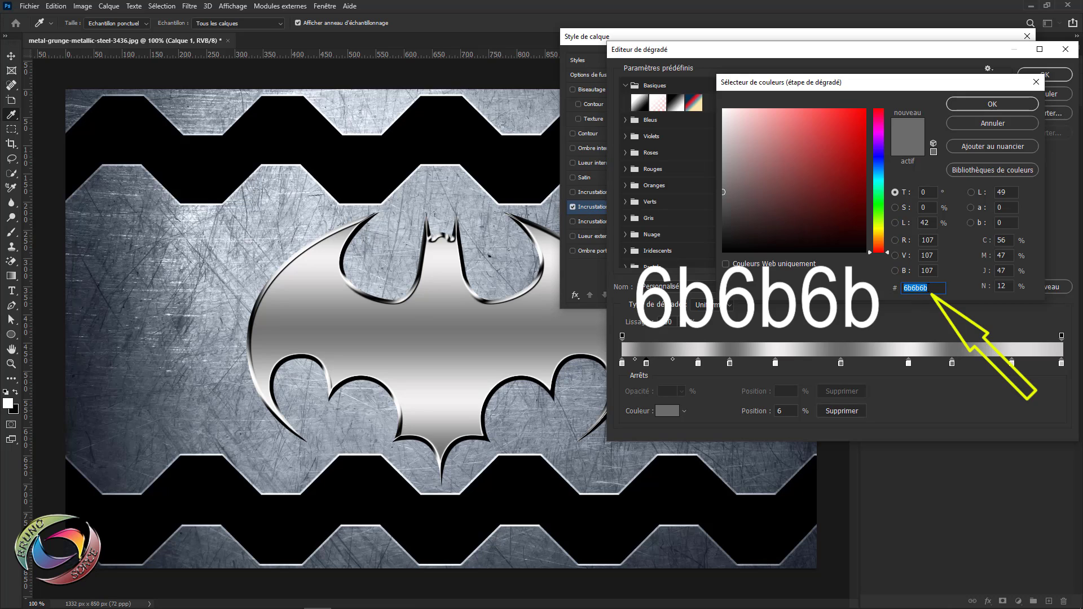
left_click(980, 104)
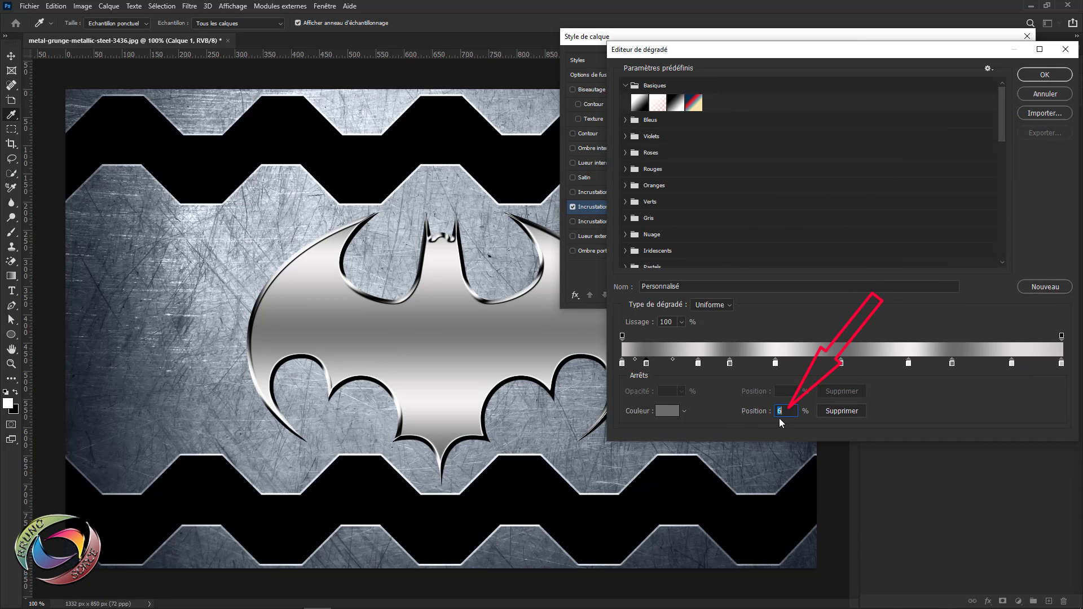
- Check the colour and position of the gradient's third and fourth colour stops
double_click(698, 363)
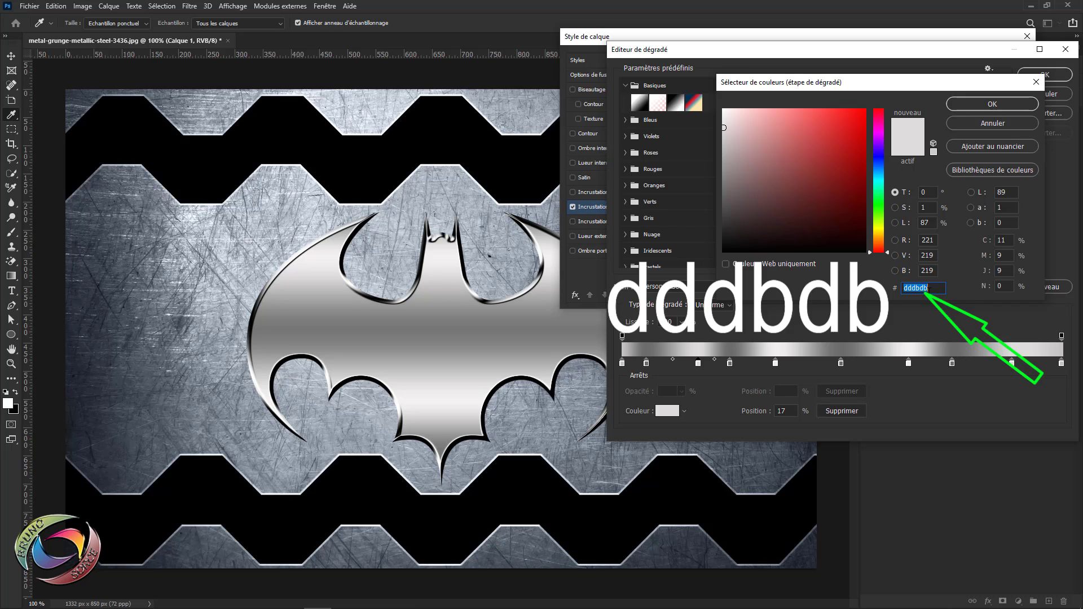
left_click(993, 103)
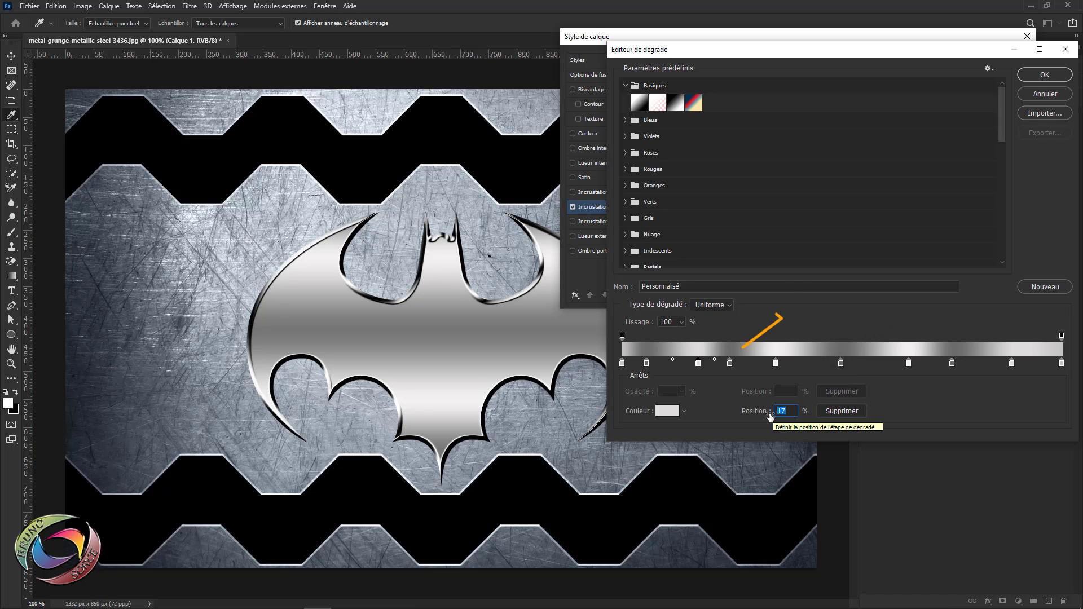
double_click(730, 364)
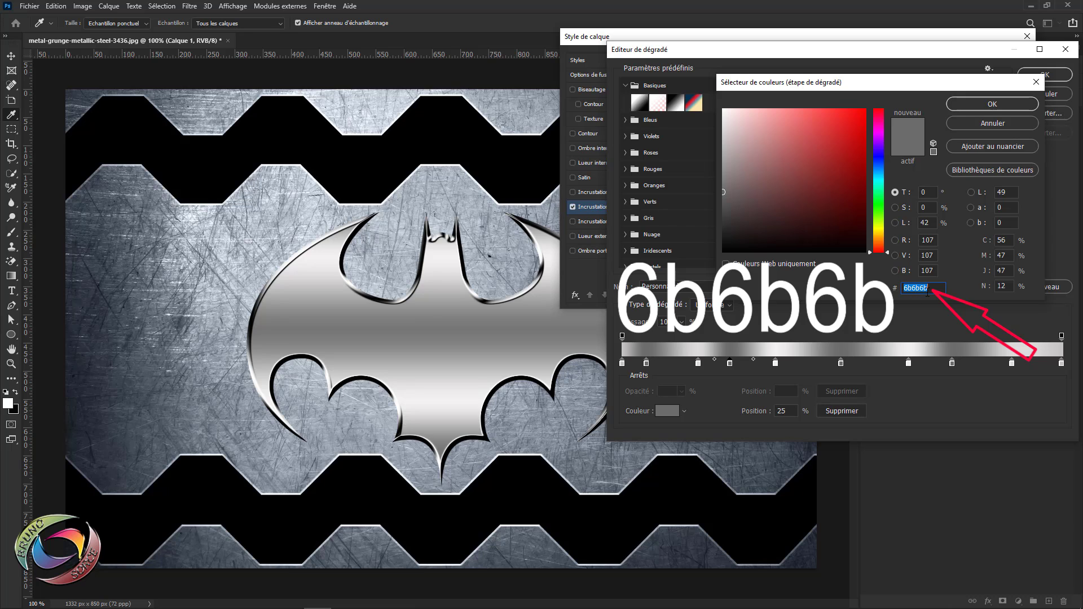
left_click(991, 107)
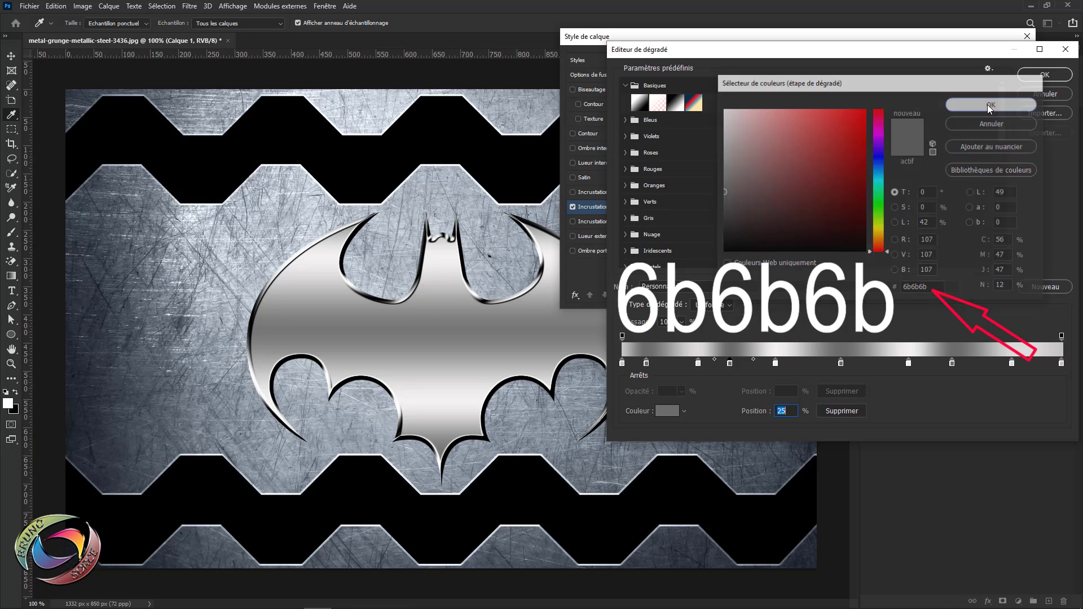
left_click(790, 411)
double_click(789, 416)
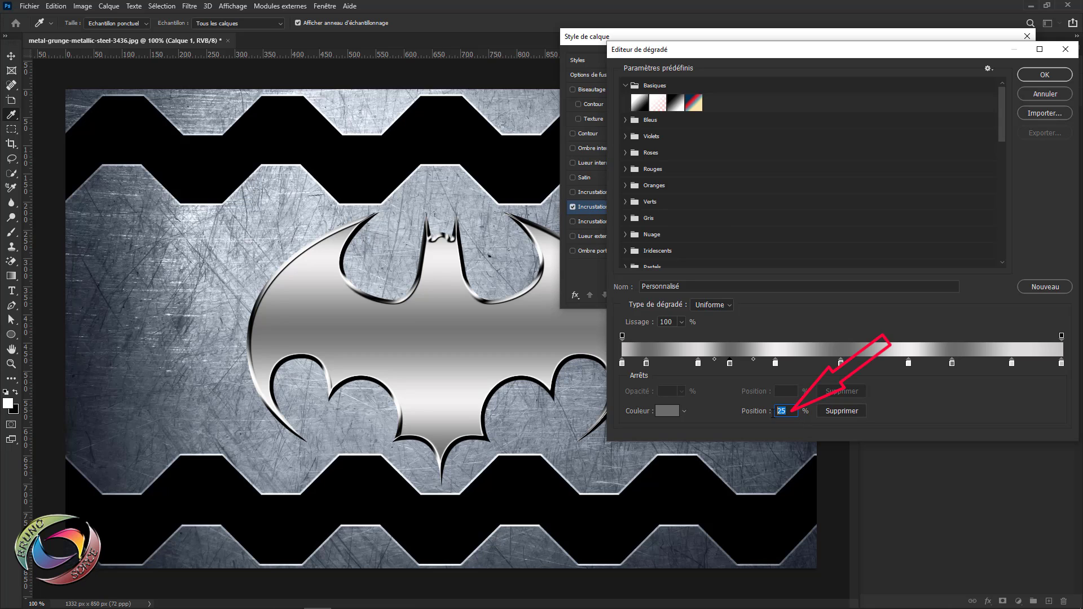
- Check the colour and position of the gradient's fifth, sixth and seventh colour stops
double_click(776, 364)
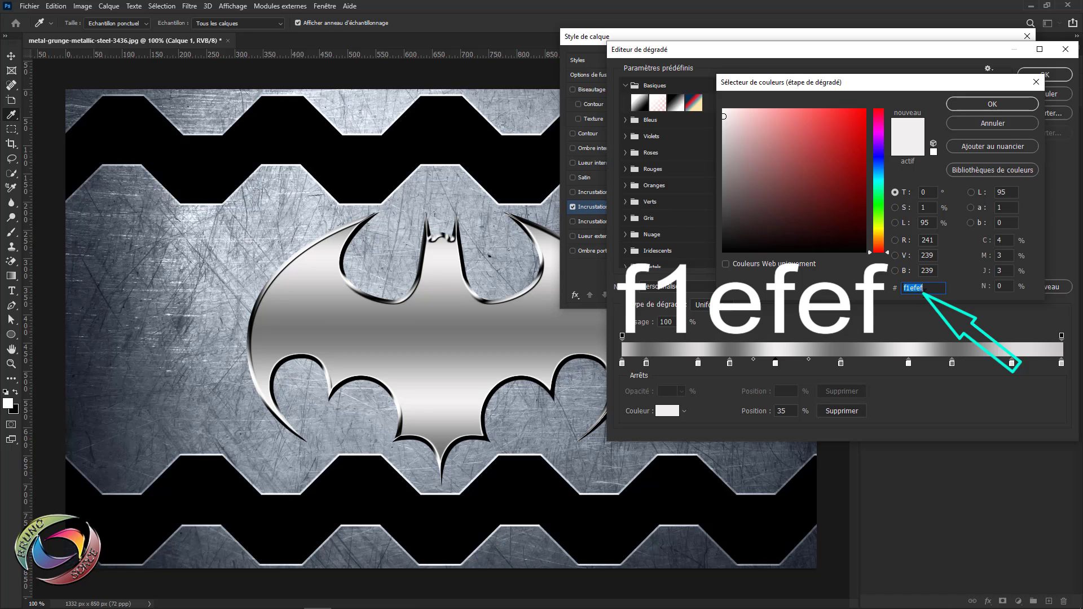
left_click(991, 106)
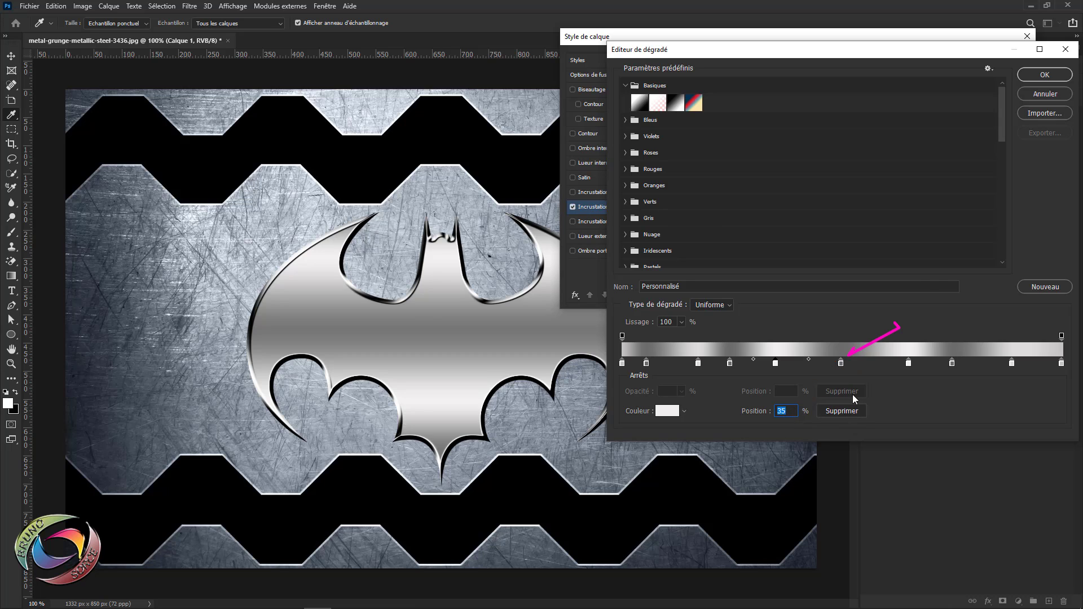
double_click(841, 364)
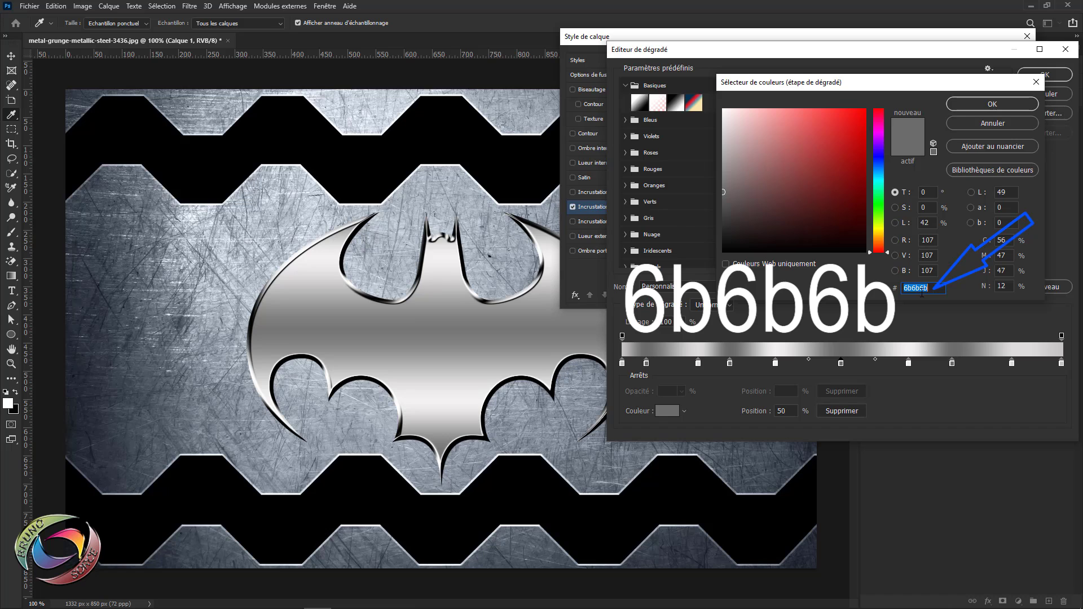
left_click(992, 104)
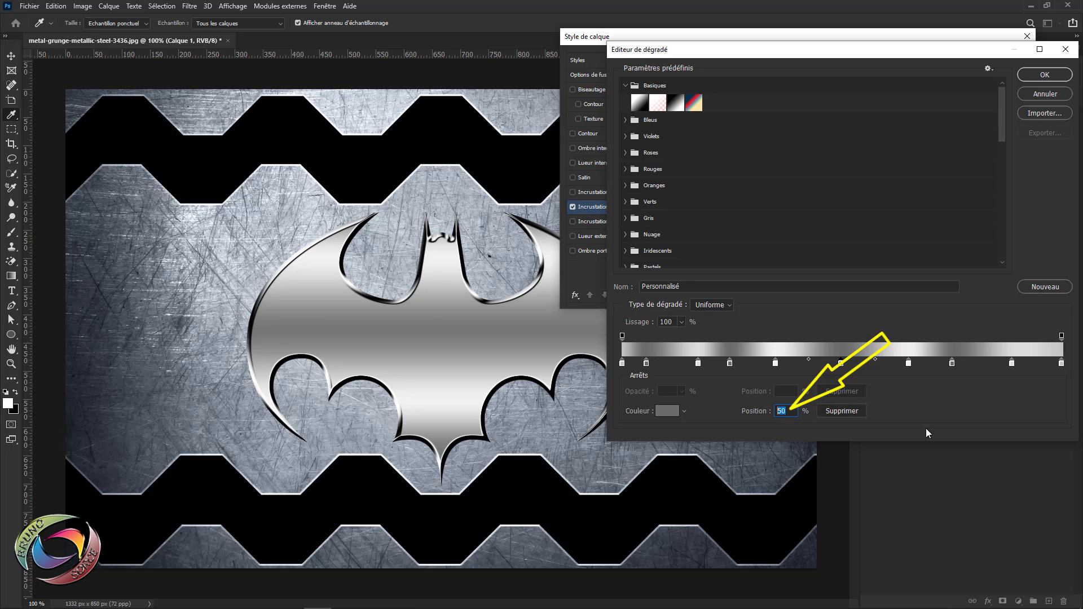
double_click(909, 362)
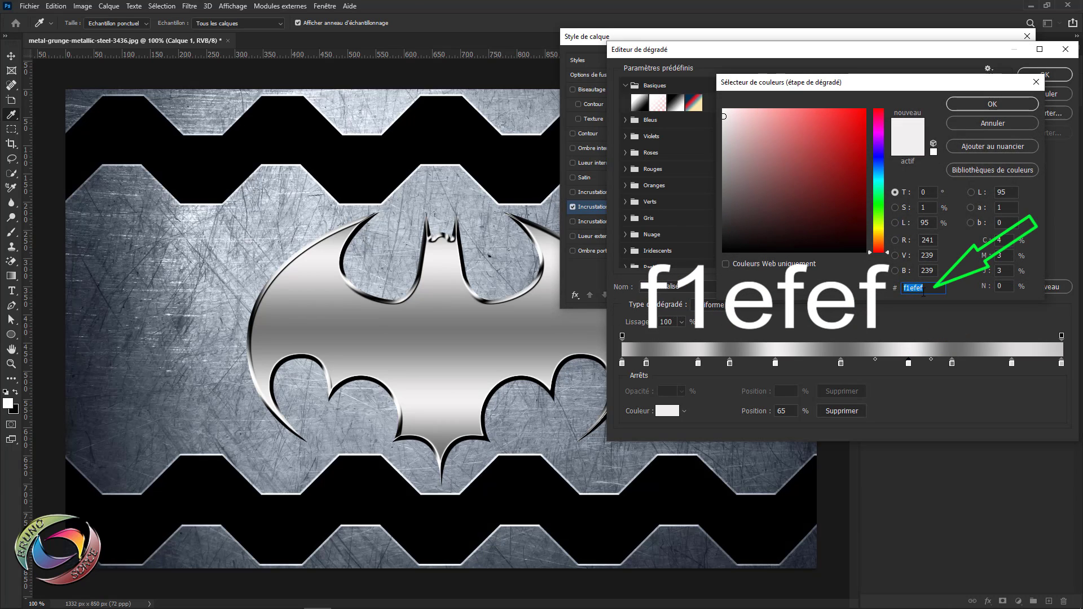
left_click(1002, 106)
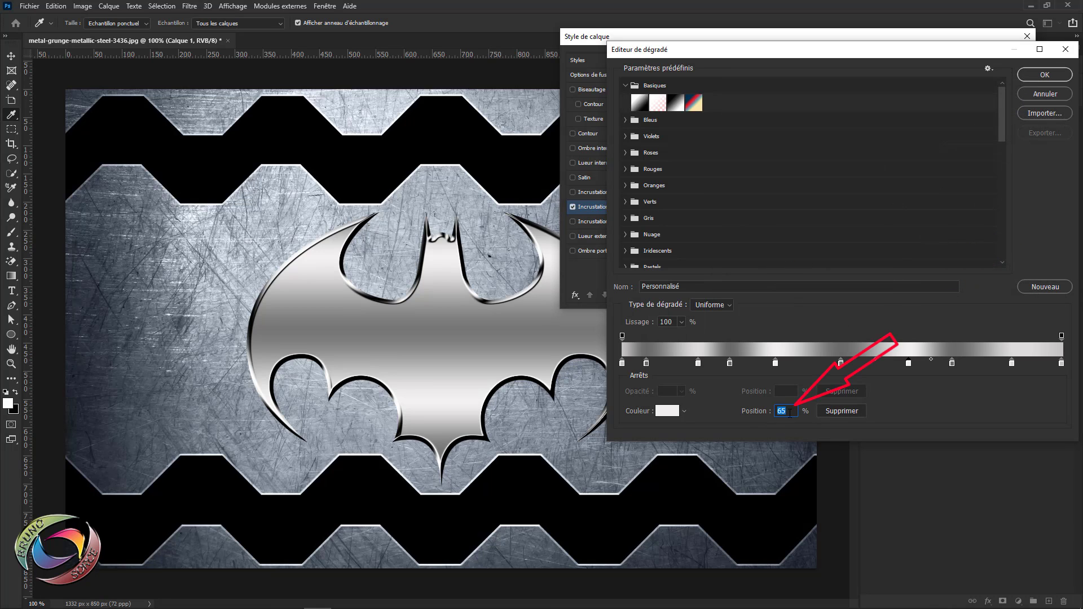
- Check the colour and position of the gradient's last three colour stops and accept the gradient
double_click(953, 364)
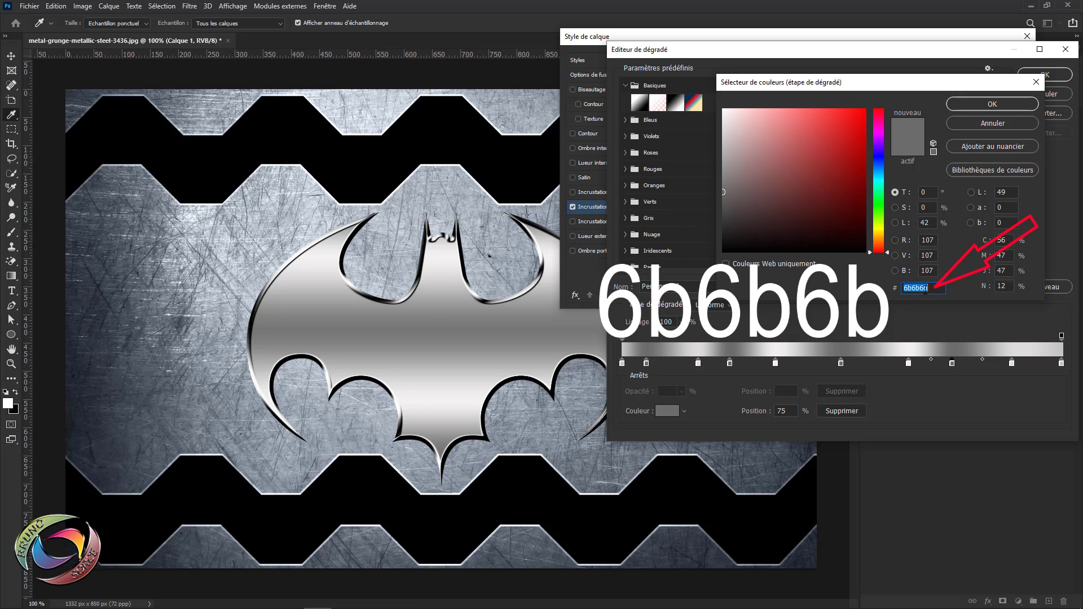
left_click(994, 106)
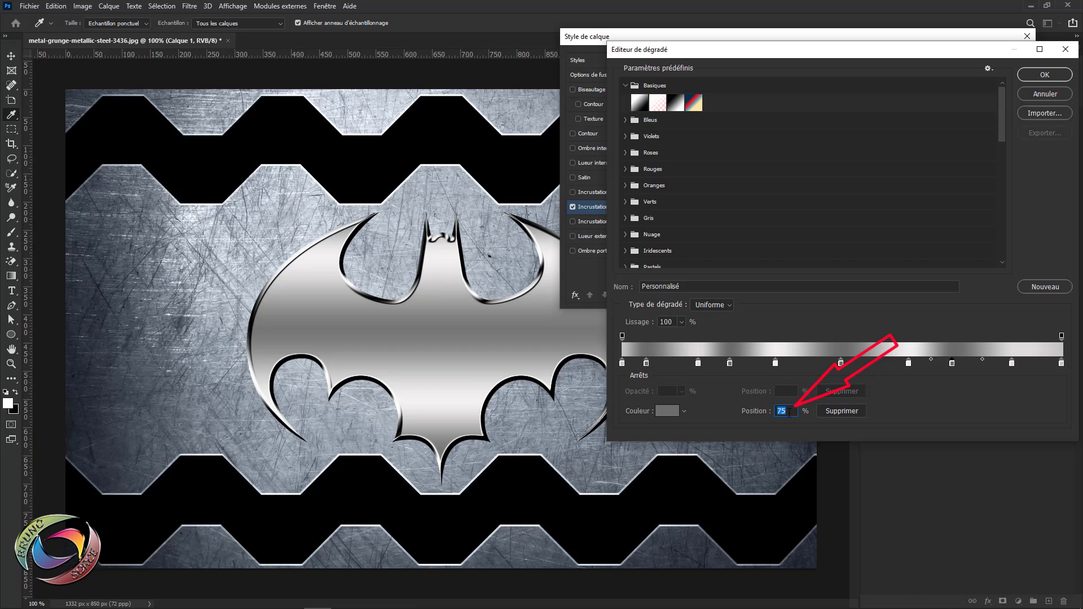
left_click(1012, 363)
double_click(1012, 364)
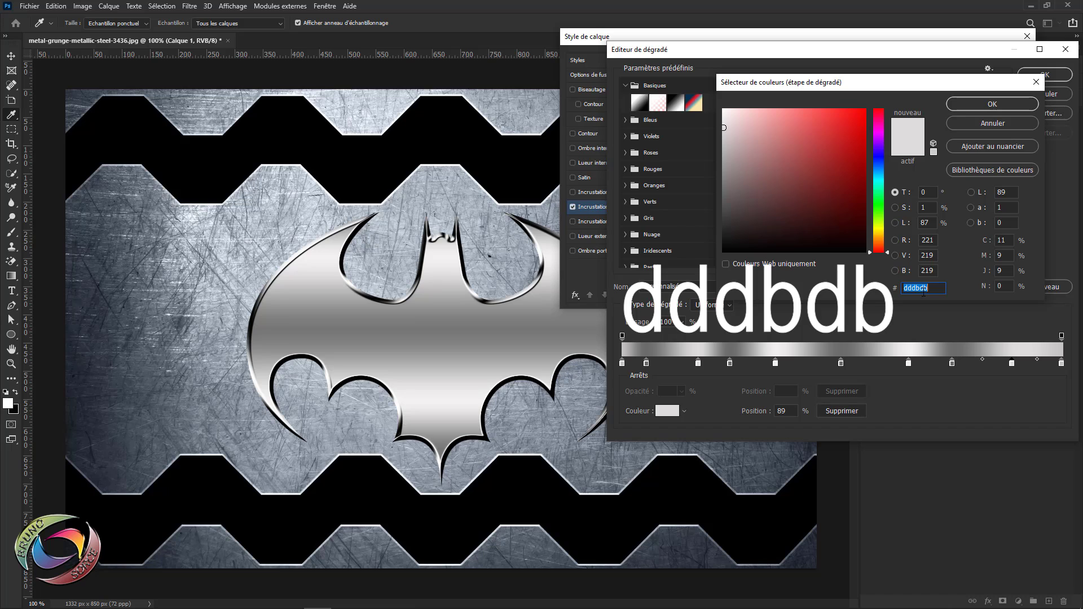
left_click(993, 104)
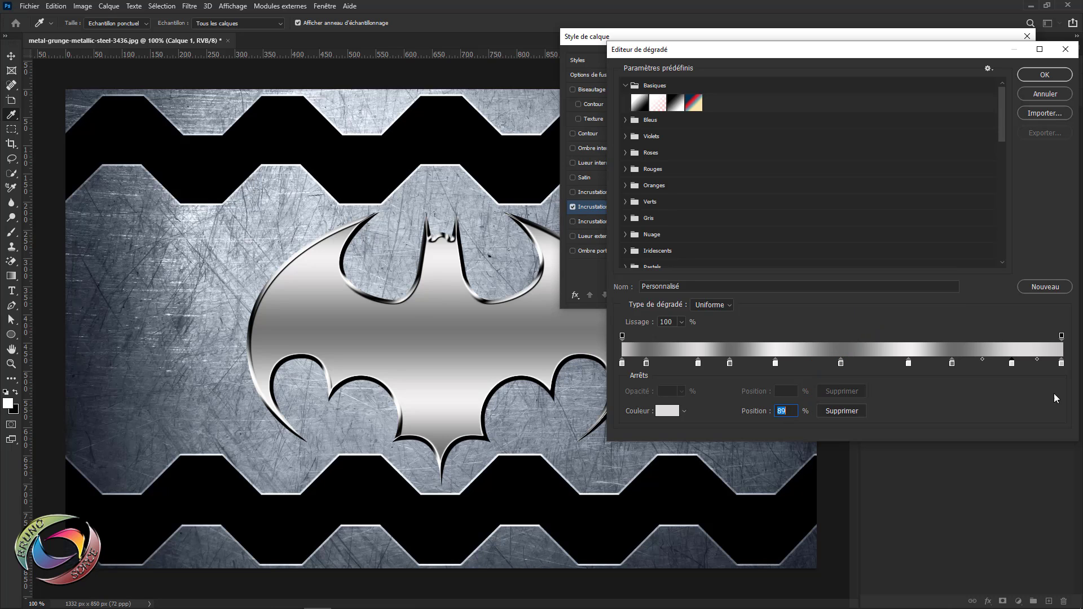
double_click(1062, 364)
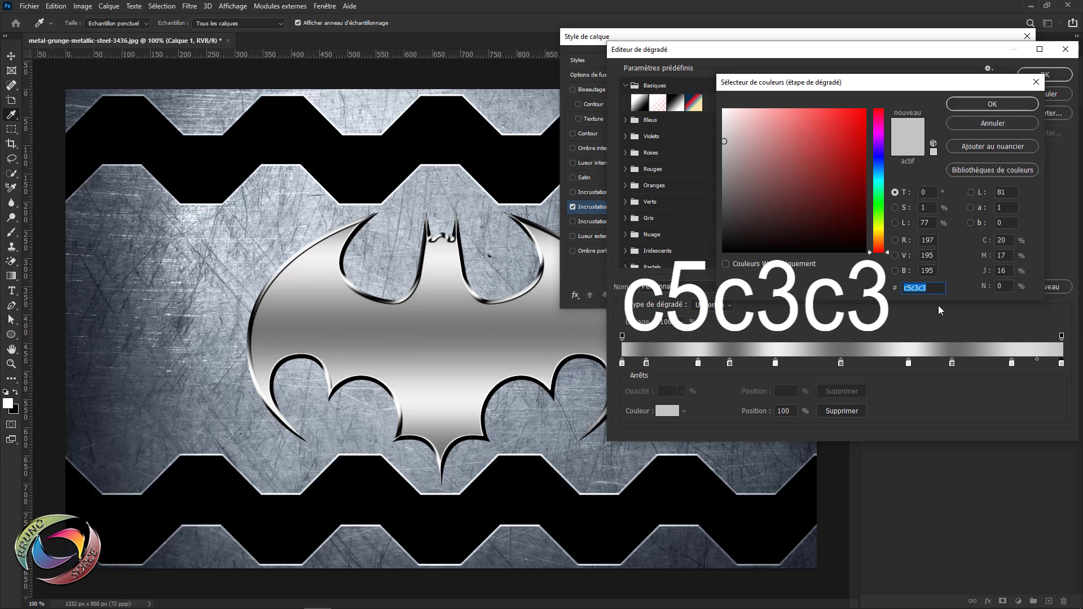
left_click(992, 104)
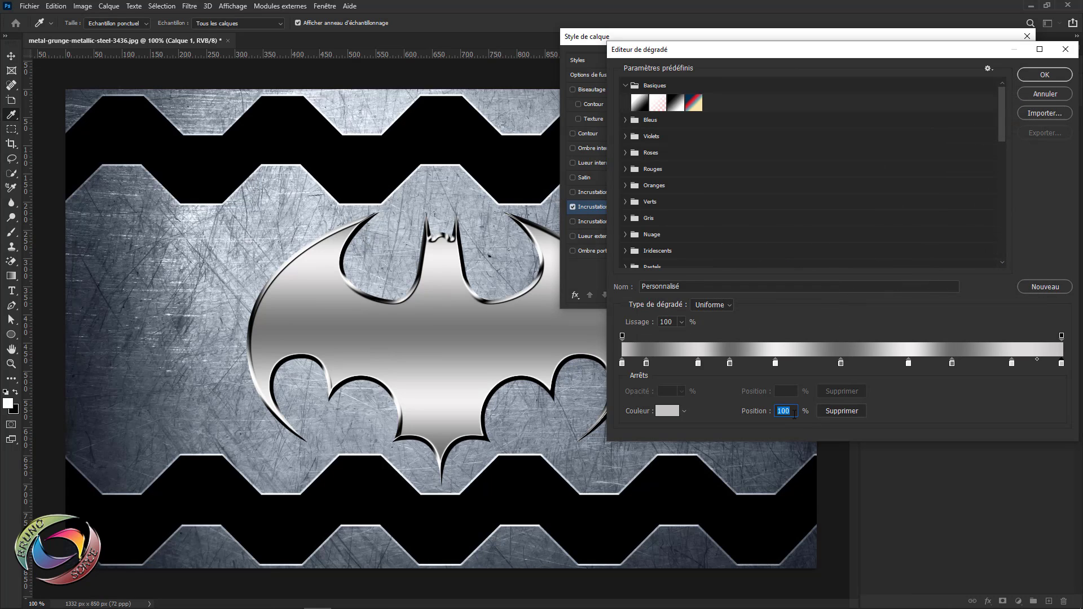
left_click(1037, 77)
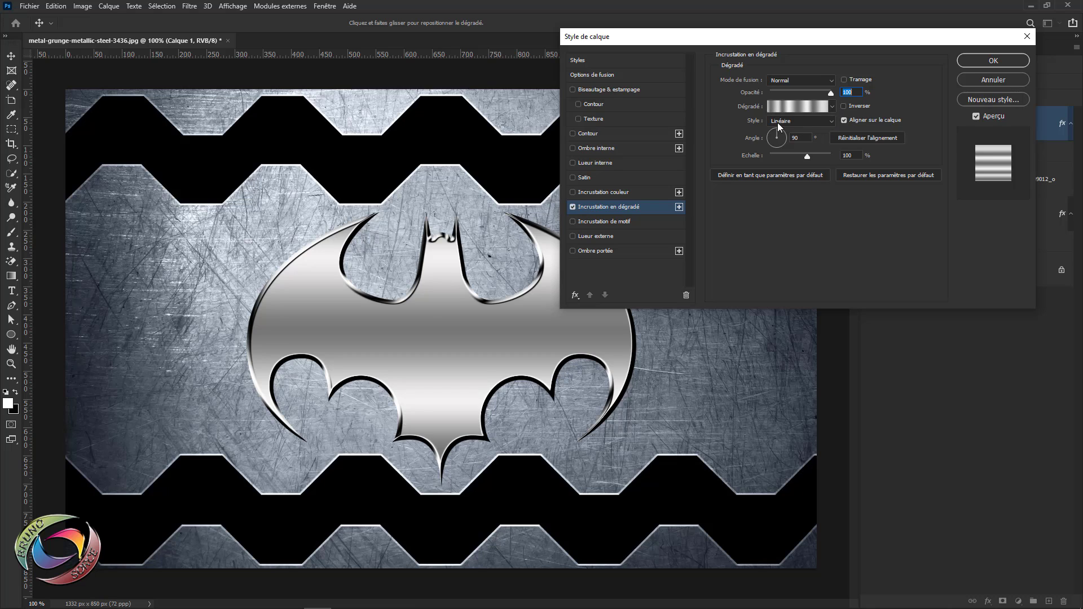
- Set the gradient overlay's style to Angle with a 90° angle and apply the layer style
left_click(800, 120)
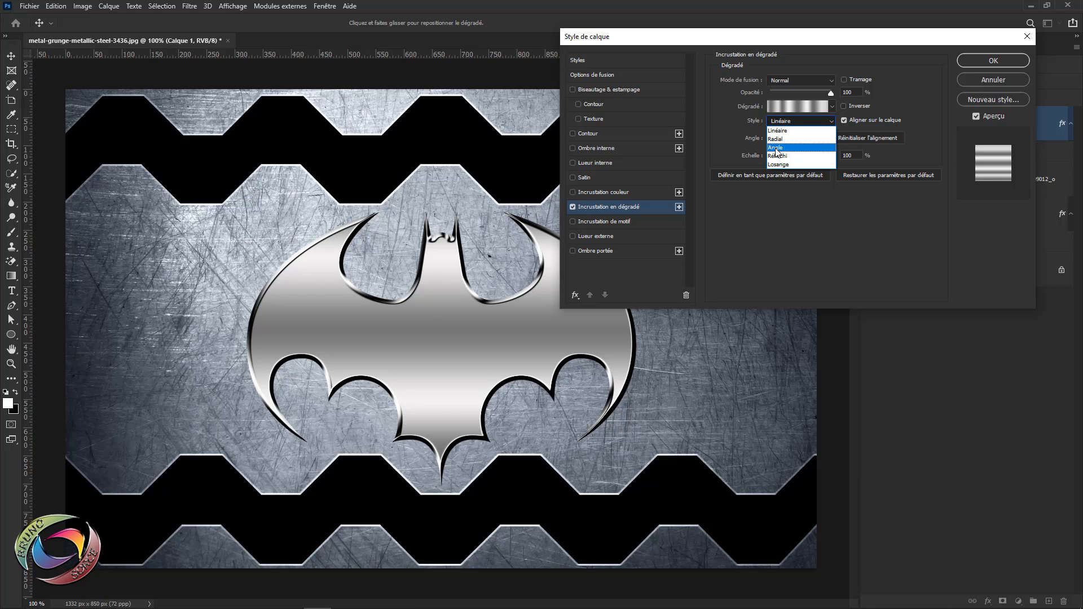
left_click(775, 148)
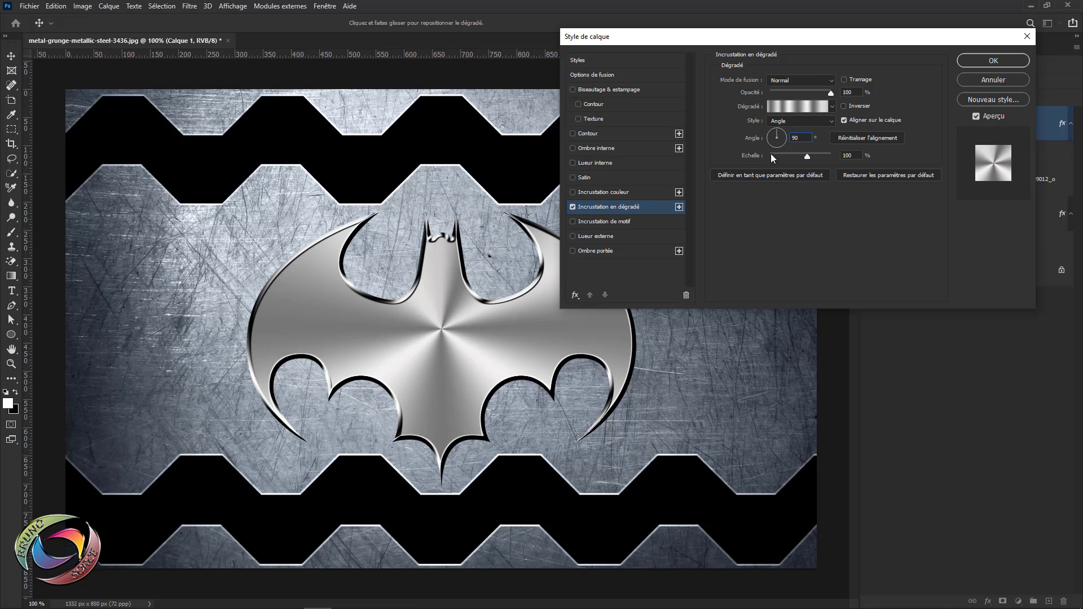
left_click_drag(804, 138, 791, 137)
type("120")
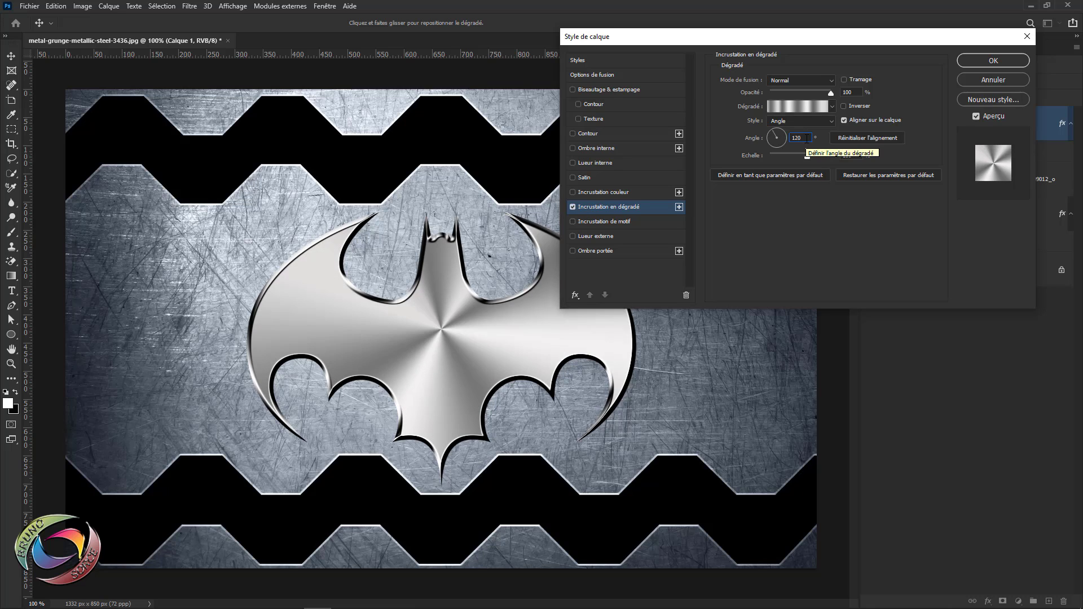
key("BackSpace")
key("BackSpace")
key("BackSpace")
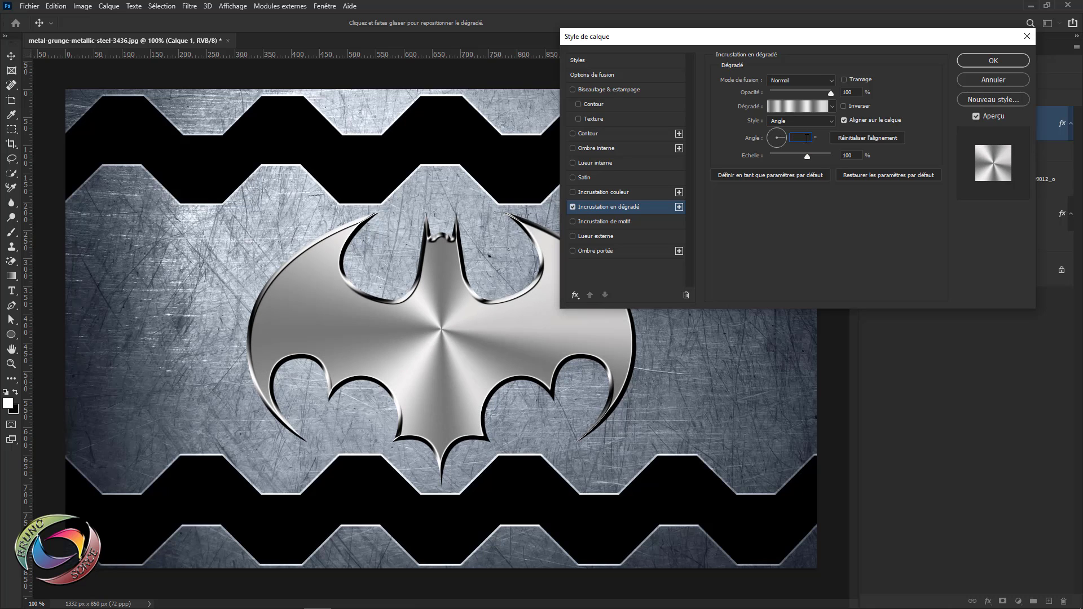
type("90")
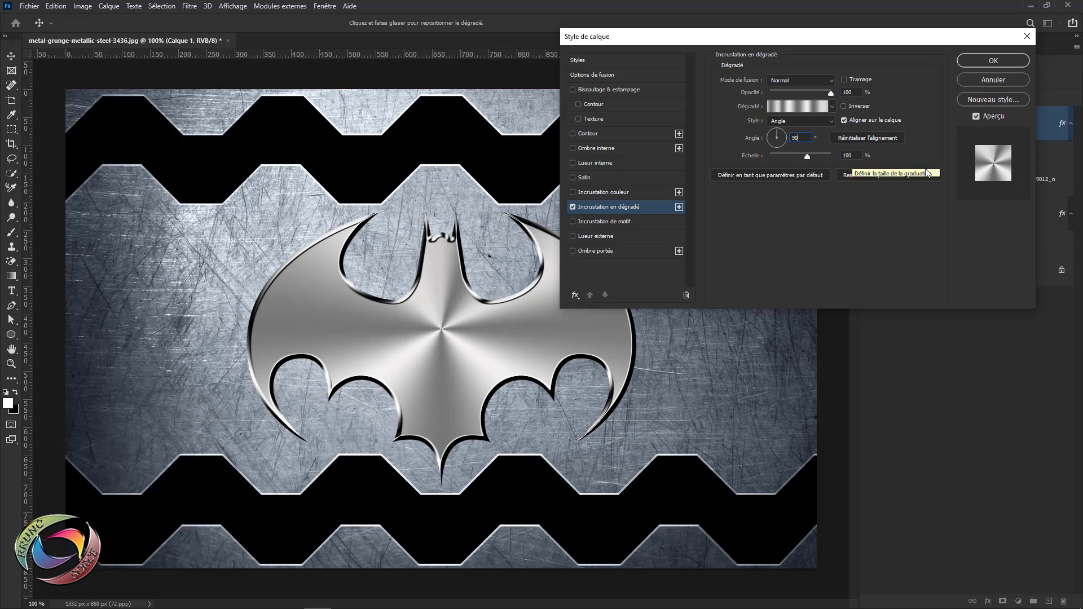
left_click(993, 60)
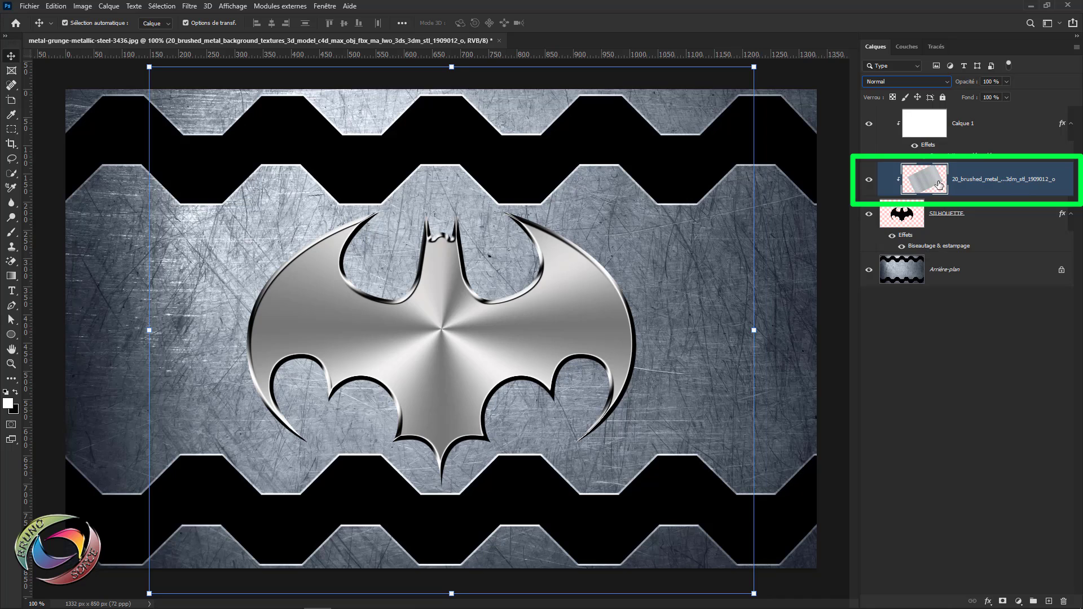
- Move the brushed-metal texture layer above Calque 1 and set its blend mode to Produit
left_click_drag(1010, 179, 998, 112)
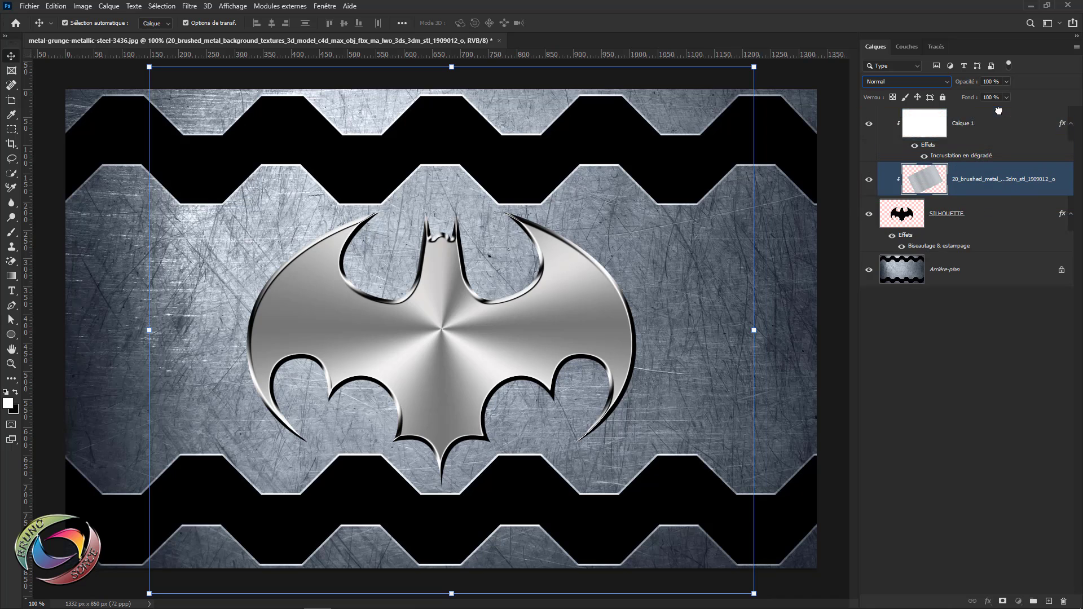
left_click(885, 82)
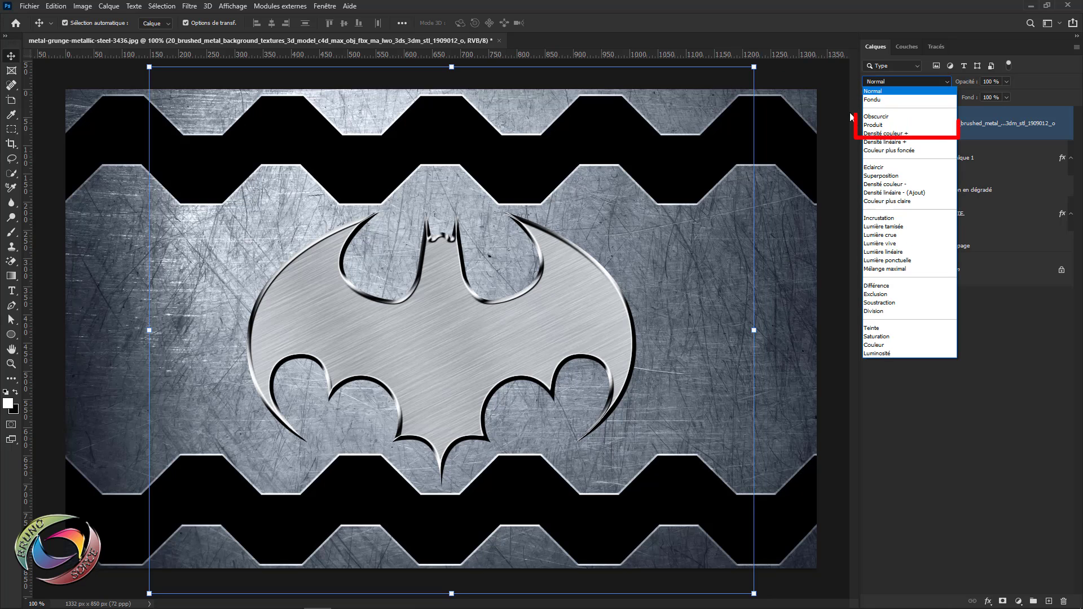
left_click(869, 126)
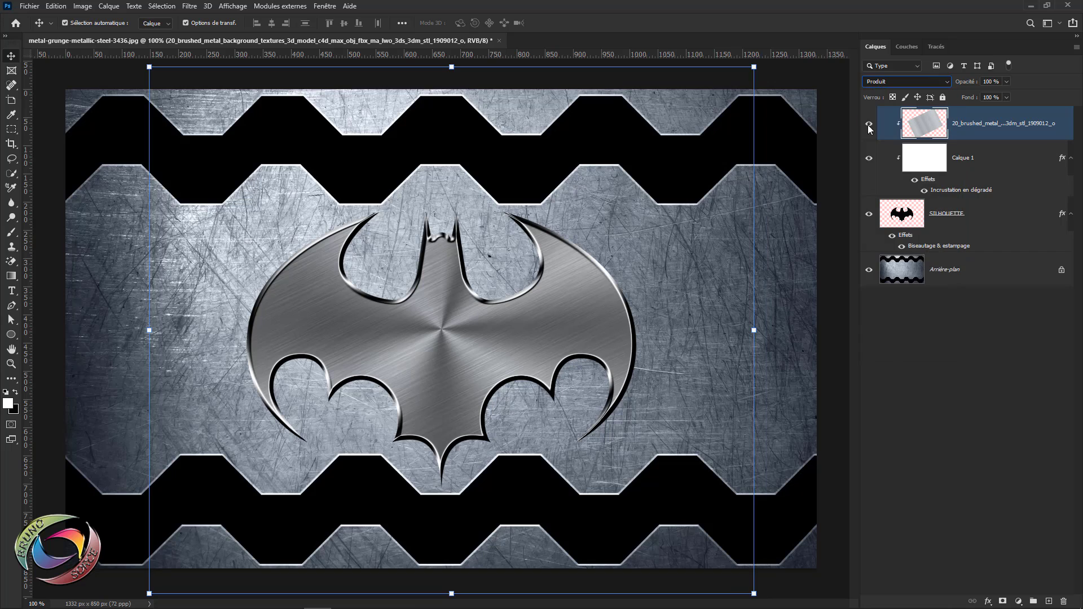
left_click(832, 161)
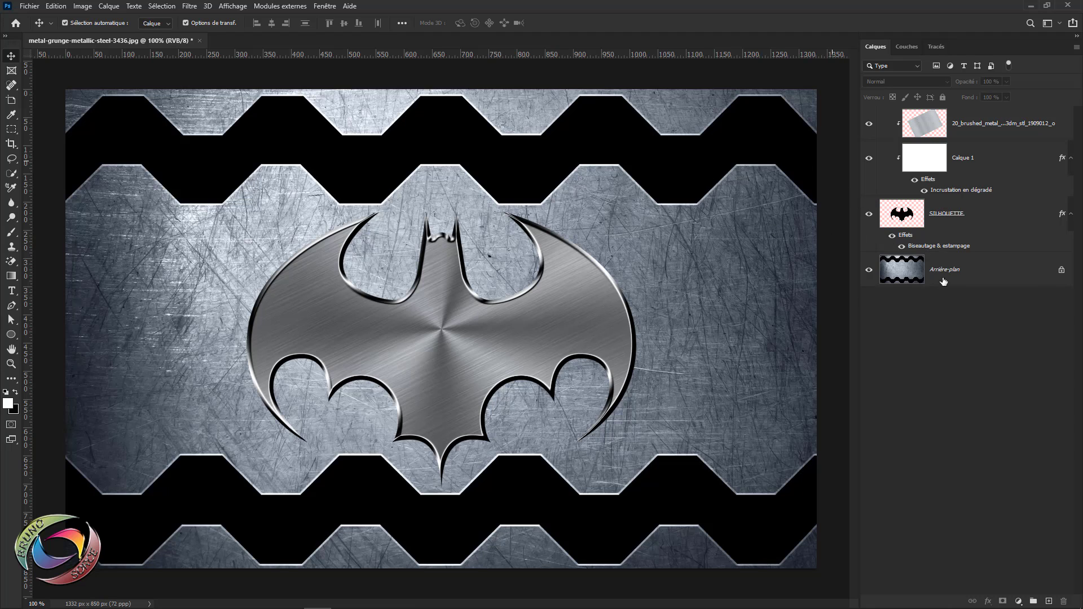
- Unlock the Arrière-plan layer and erase its upper and lower black zigzag bands with the Magic Eraser (Gomme magique)
left_click(1062, 273)
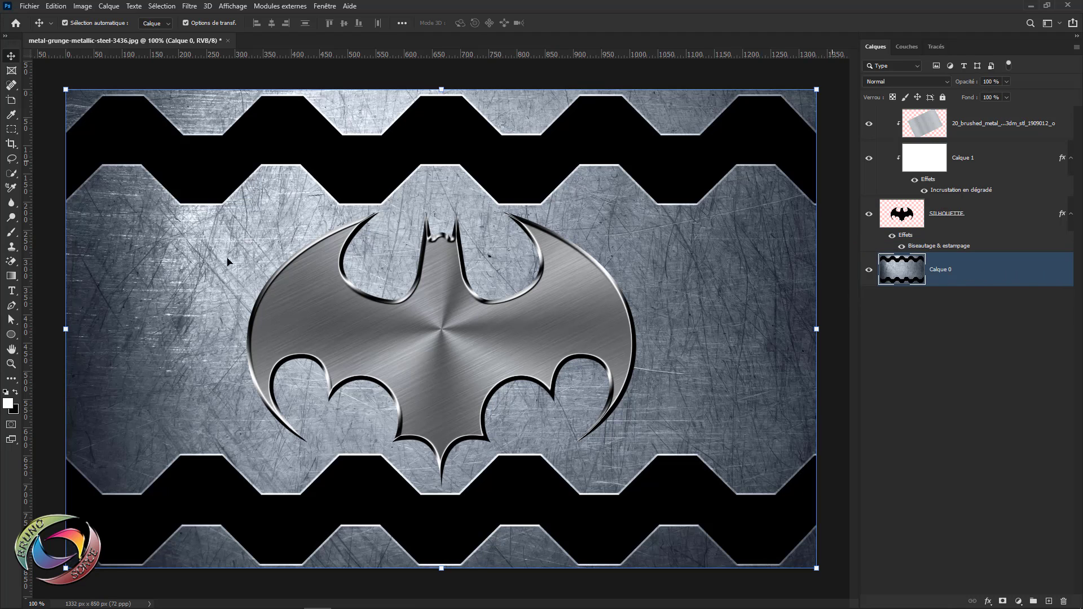
left_click(11, 263)
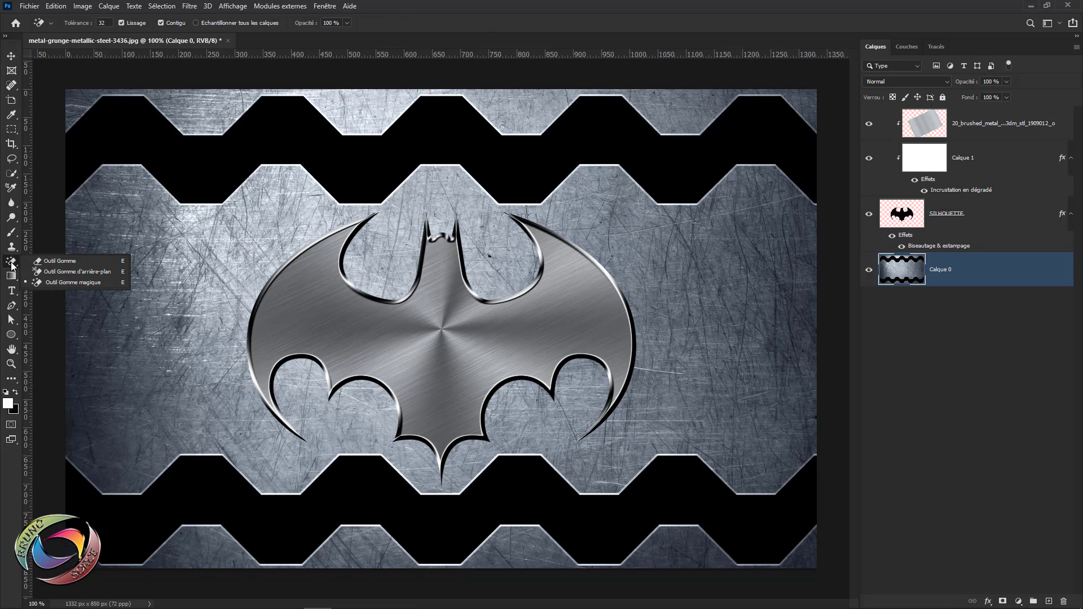
left_click(62, 283)
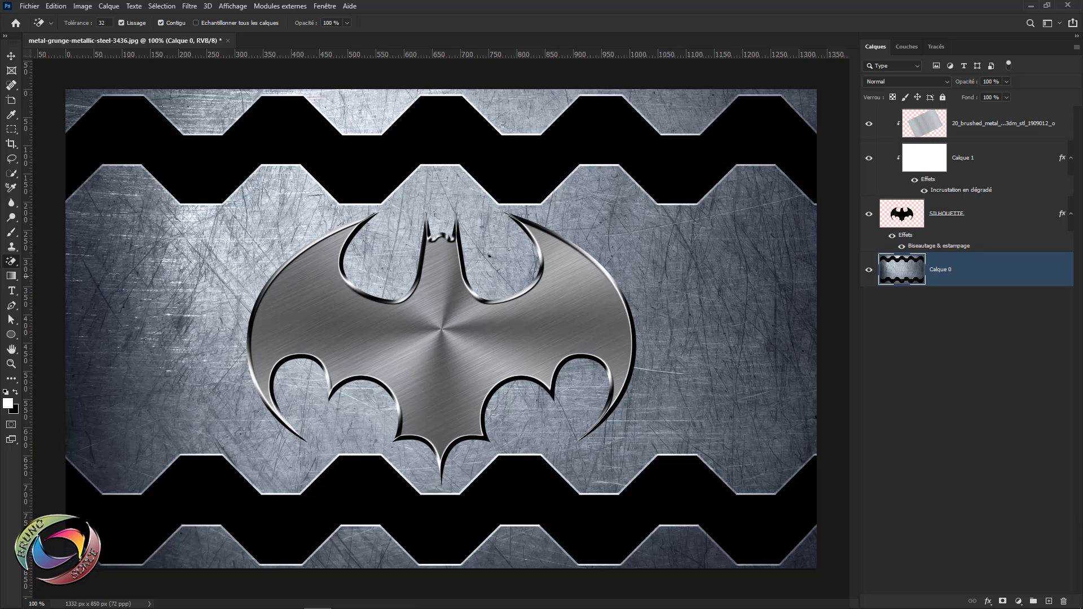
left_click(210, 176)
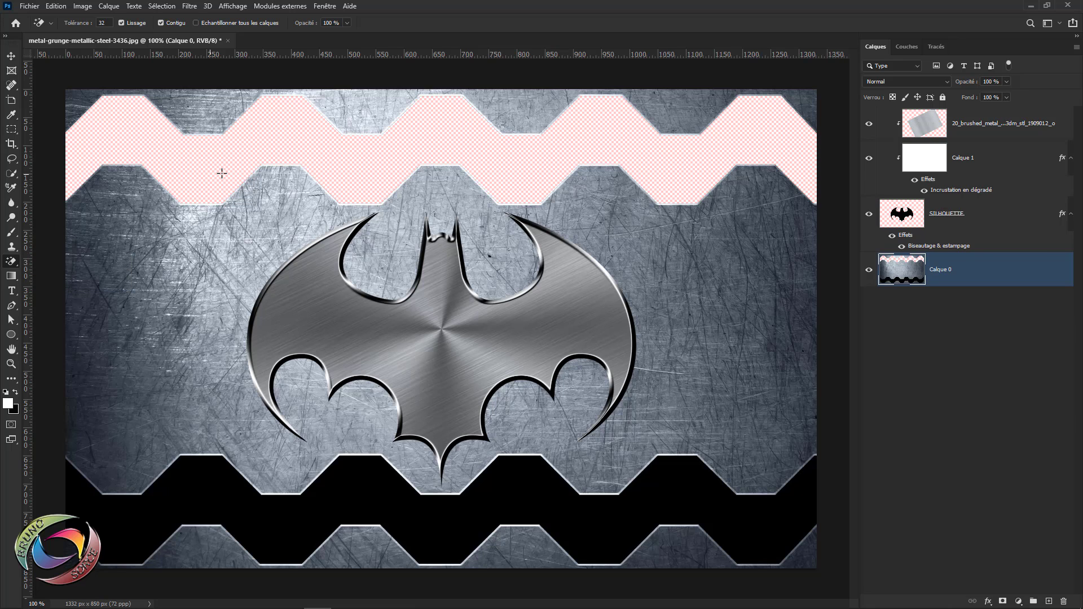
left_click(679, 497)
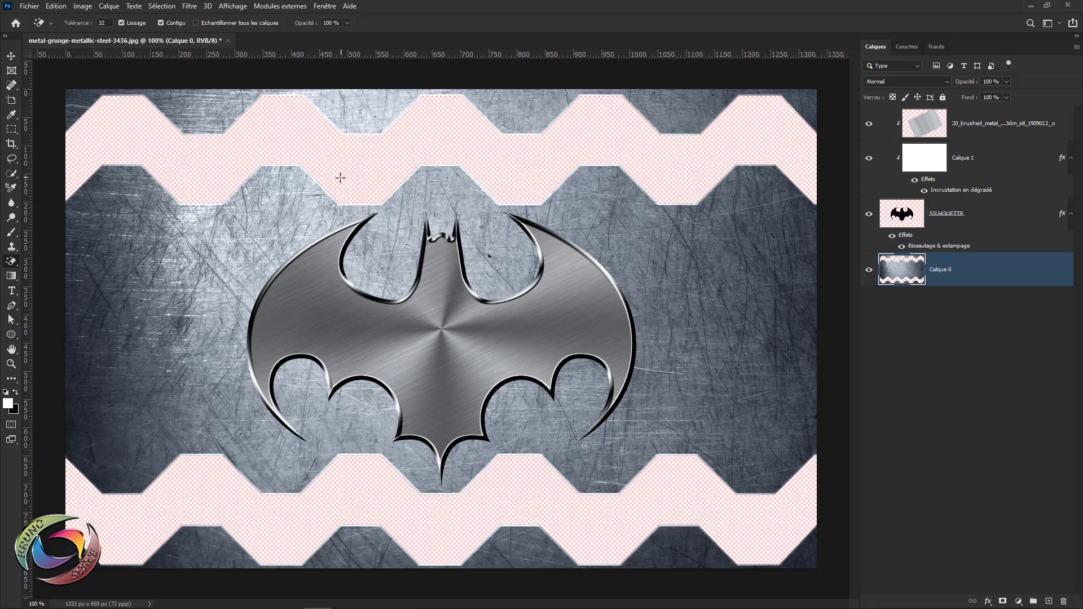
- Place the metal image as an embedded object above Calque 0 and align it with the canvas's left edge
left_click(29, 6)
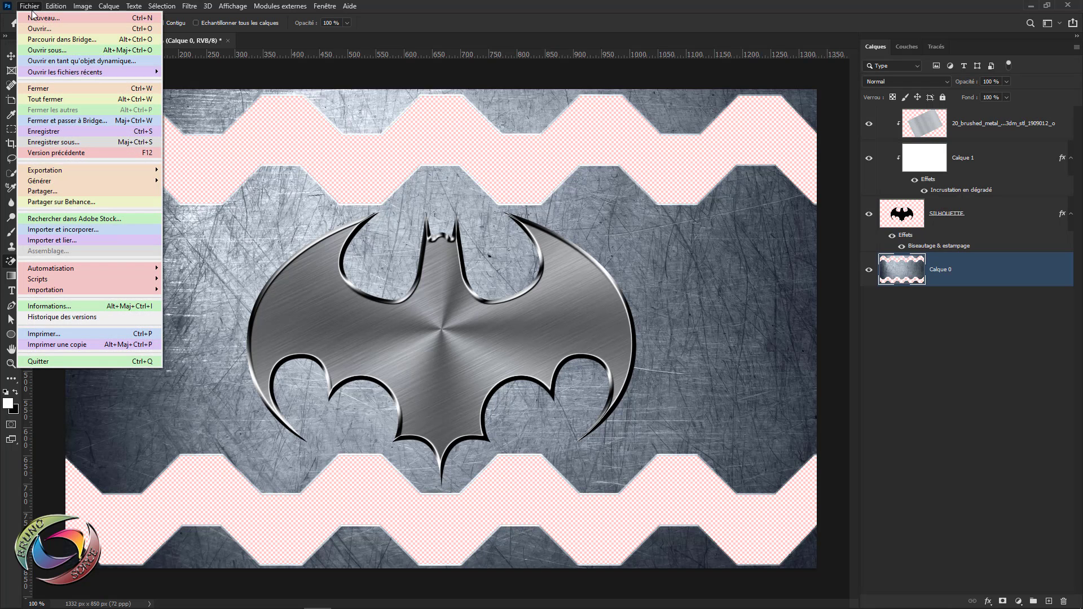
left_click(56, 232)
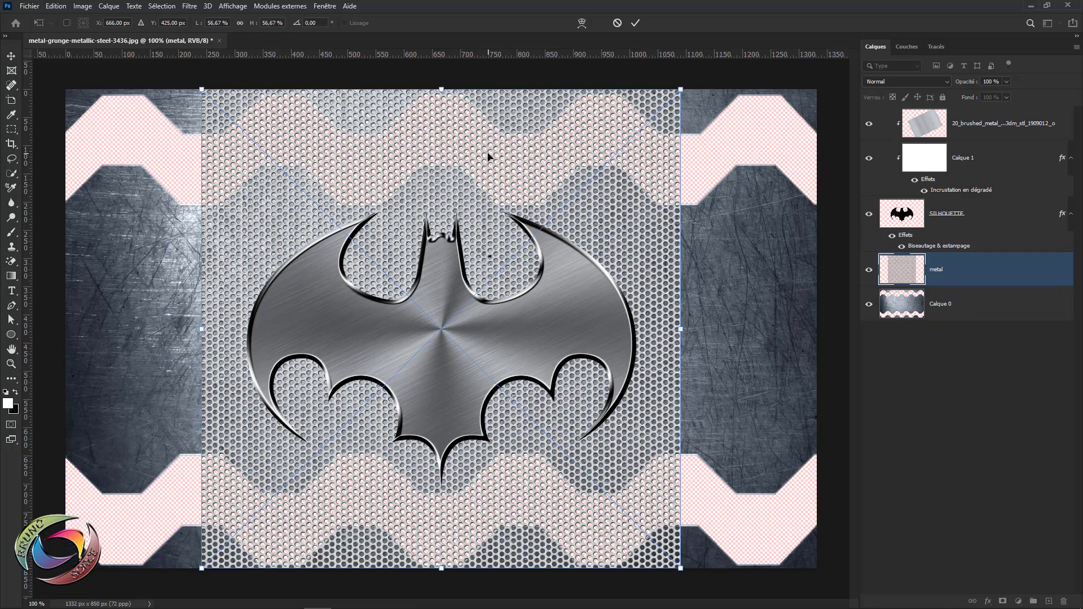
left_click_drag(488, 156, 352, 152)
left_click(635, 24)
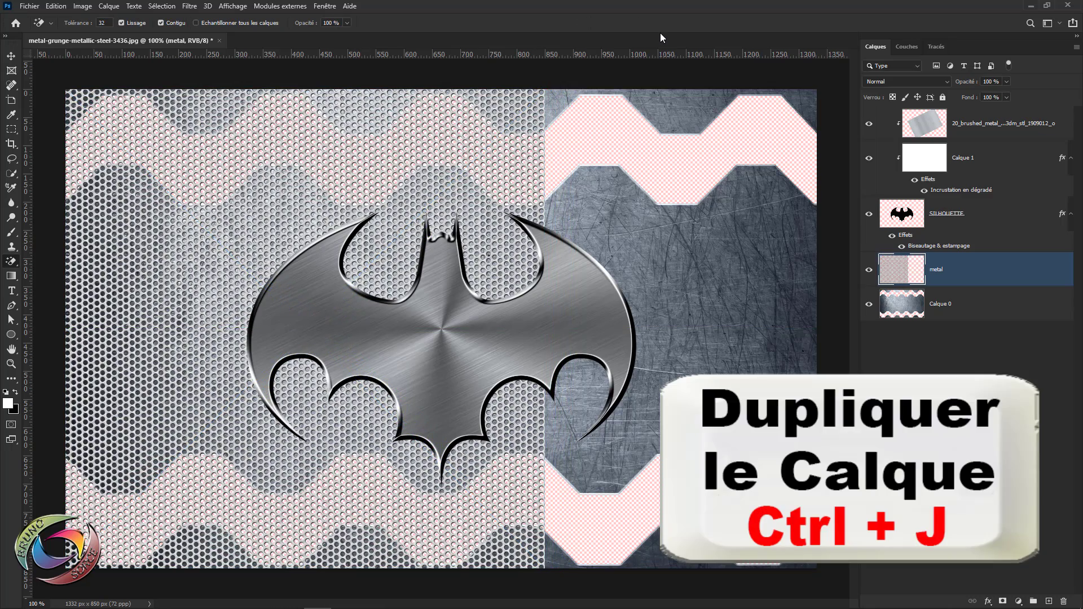
- Duplicate the metal layer and move the copy right to cover the rest of the canvas, butting against the original
key("ctrl+j")
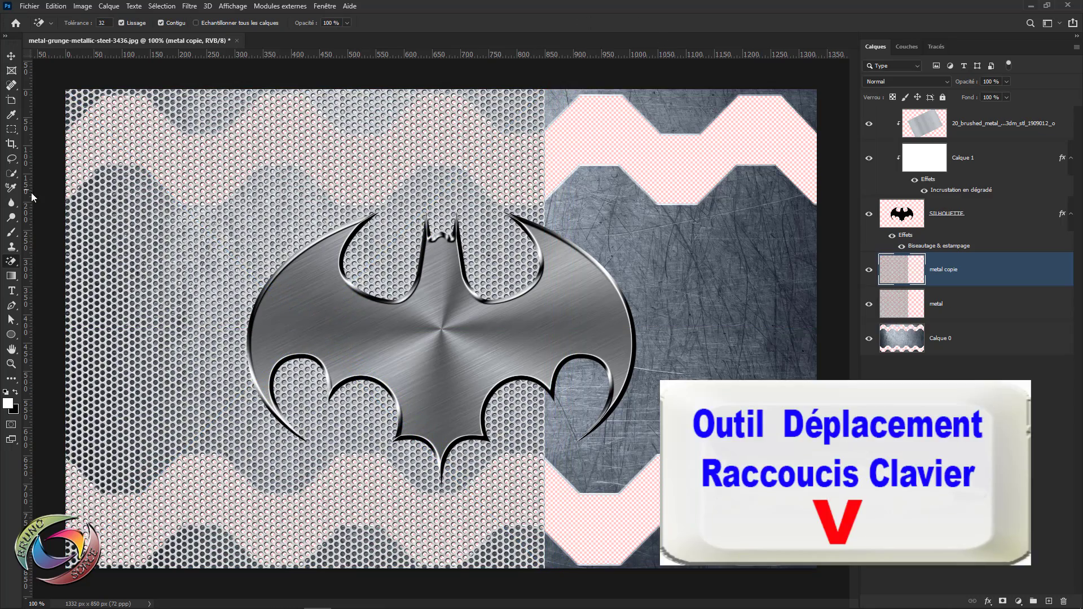
key("v")
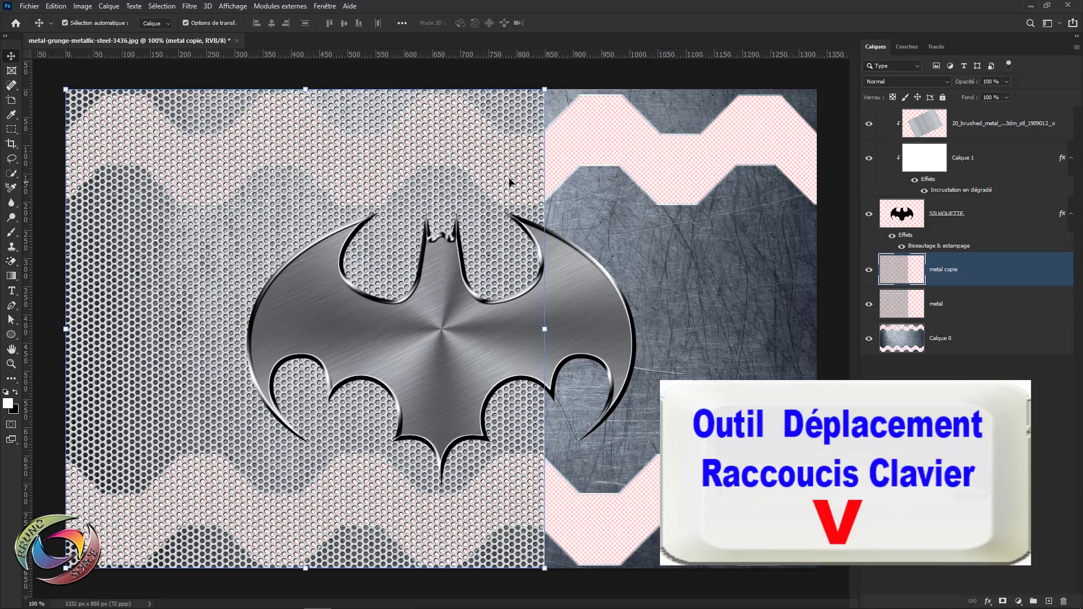
left_click_drag(325, 163, 739, 164)
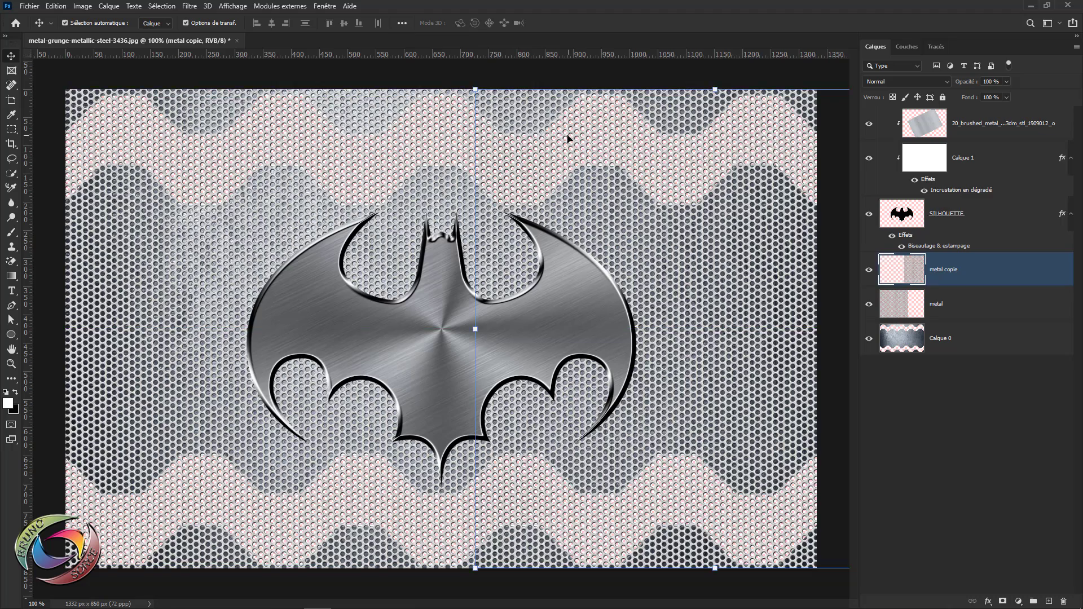
left_click_drag(568, 138, 632, 134)
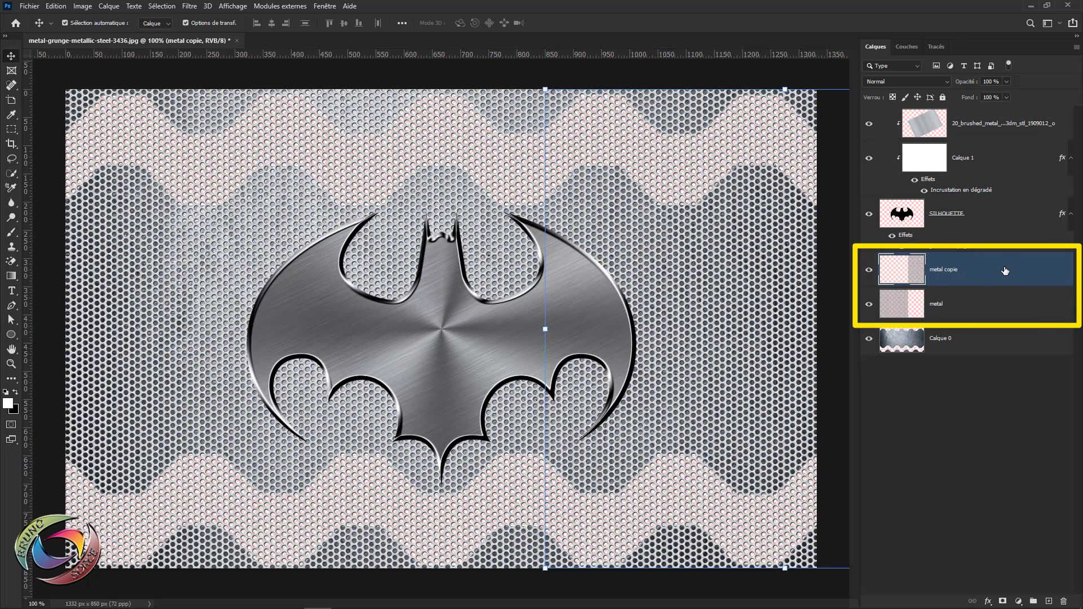
- Merge the metal and metal copie layers into one and move the merged layer below Calque 0
key("ctrl")
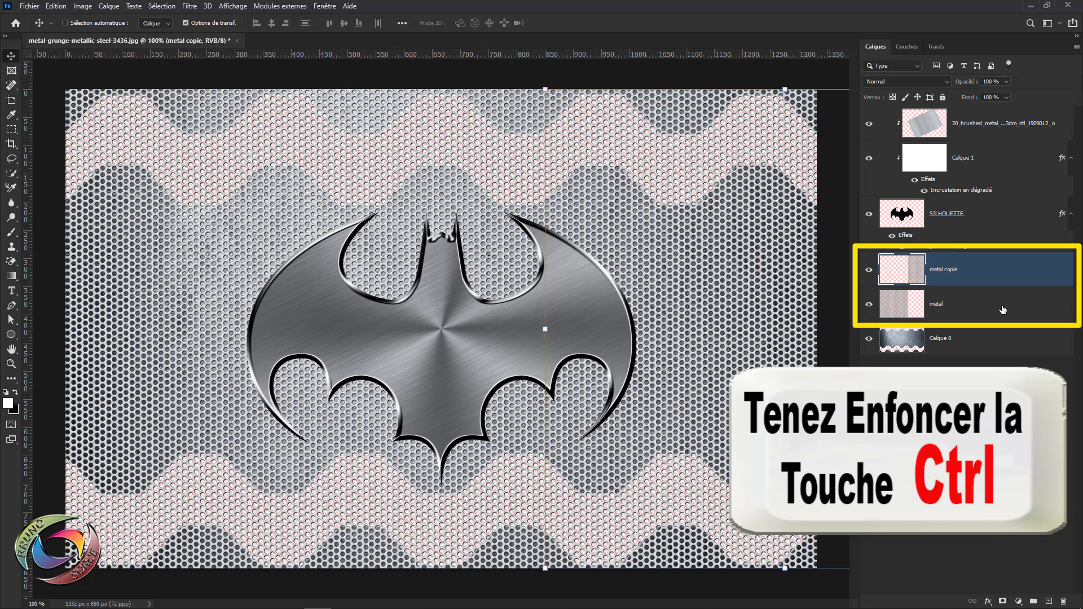
left_click(1003, 310, "ctrl")
key("ctrl")
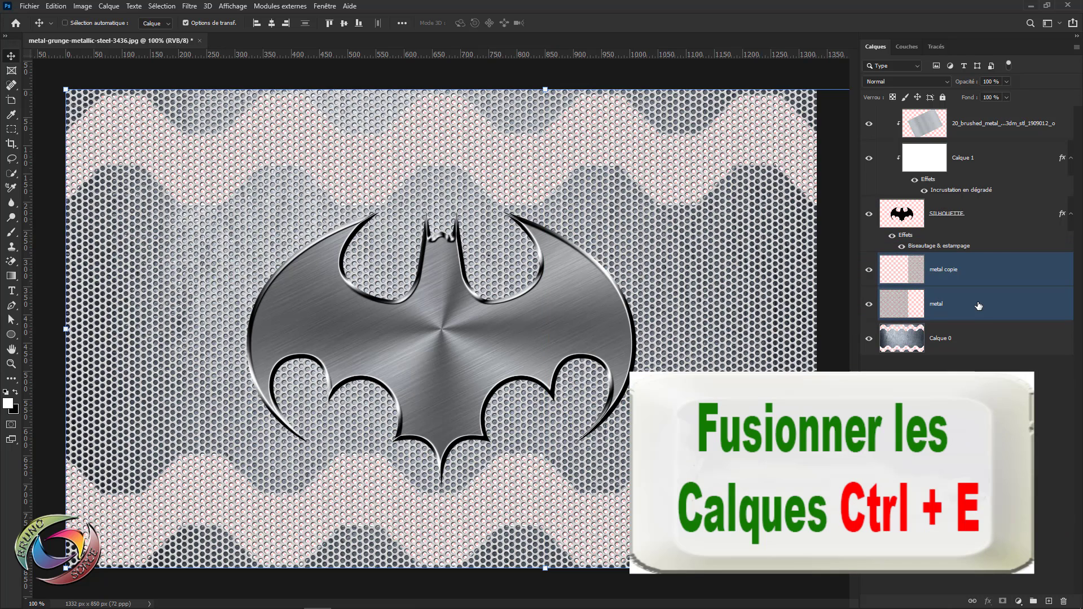
key("ctrl+e")
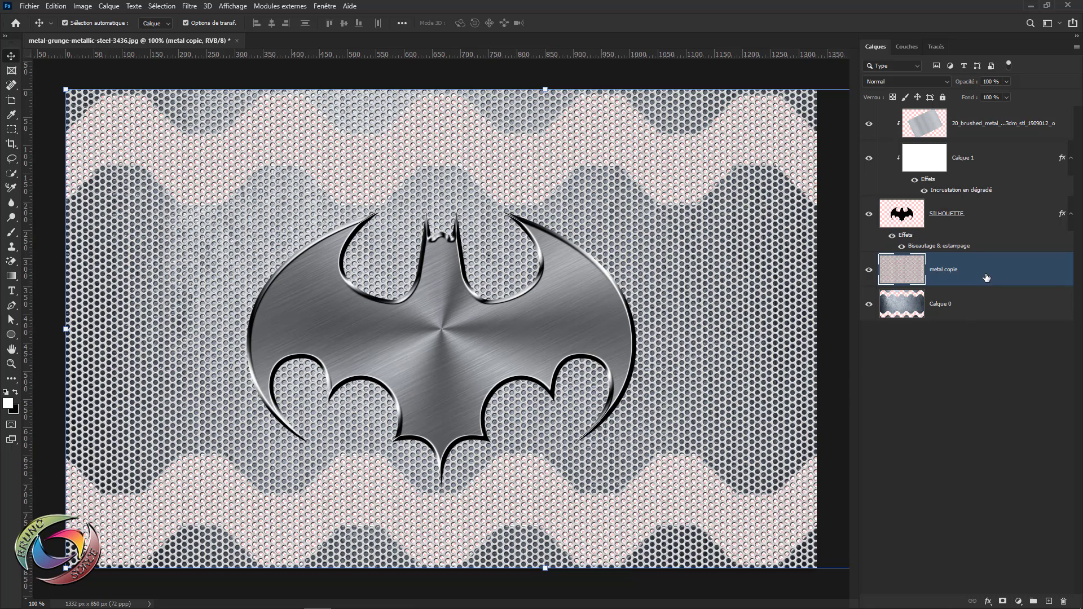
left_click_drag(987, 278, 982, 334)
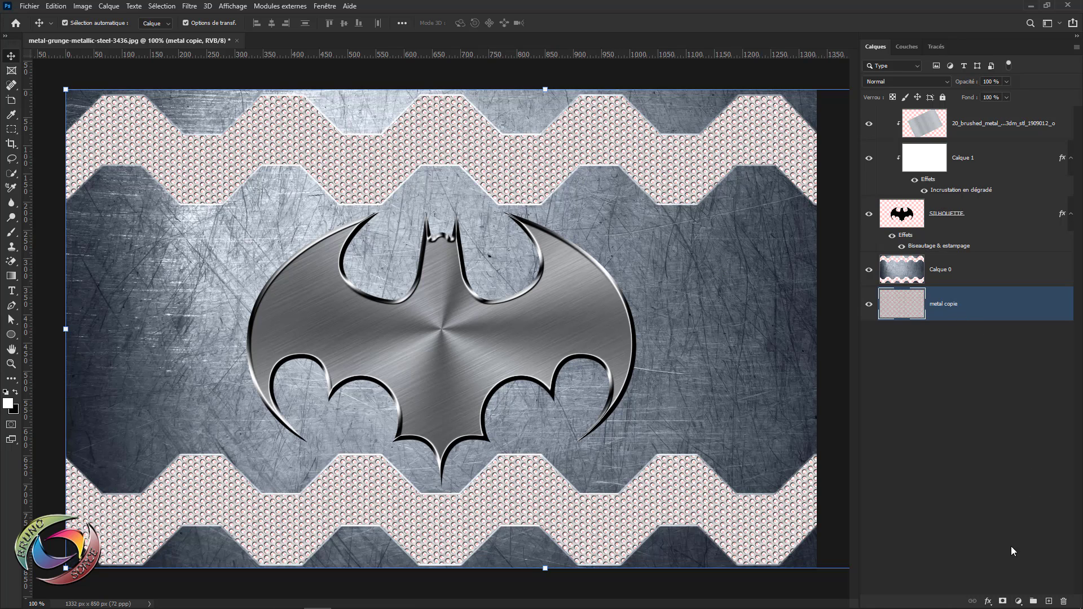
- Add a solid colour fill layer in black 000000 and move it below the metal copie layer
left_click(1018, 602)
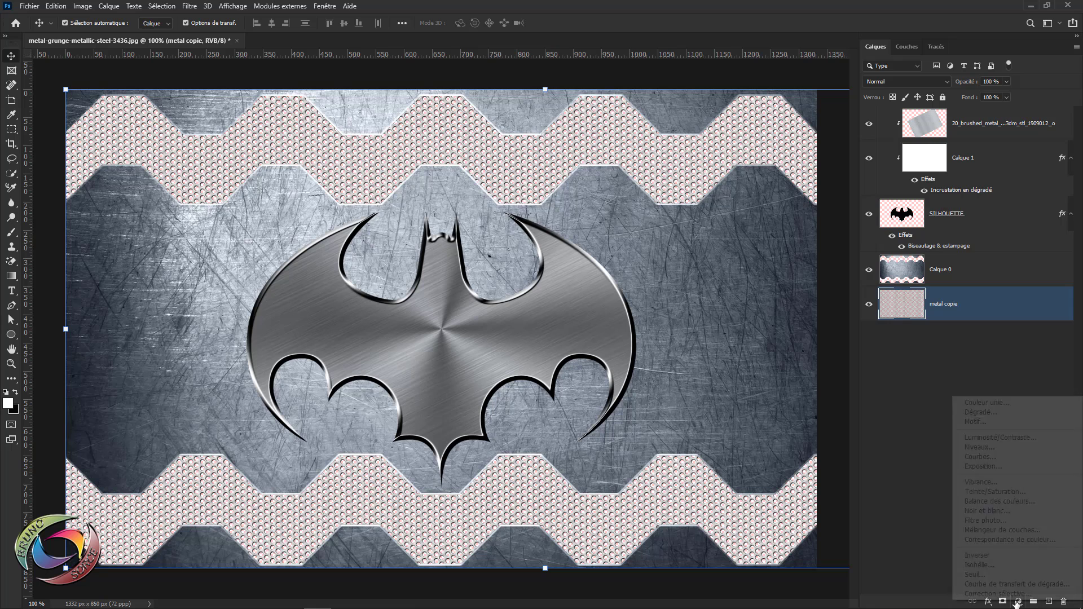
left_click(989, 404)
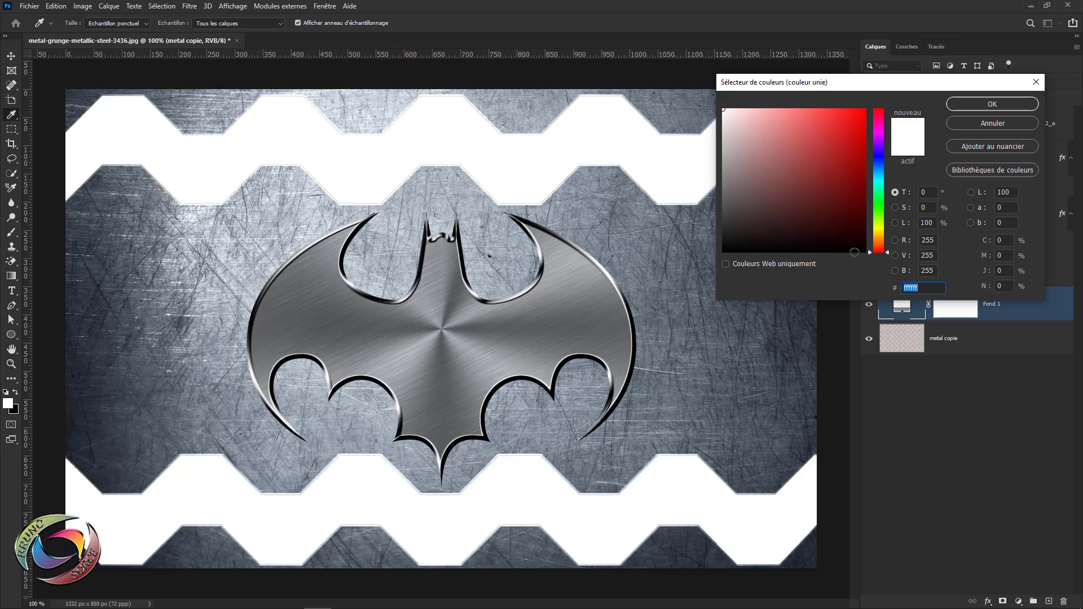
type("000000")
left_click(996, 106)
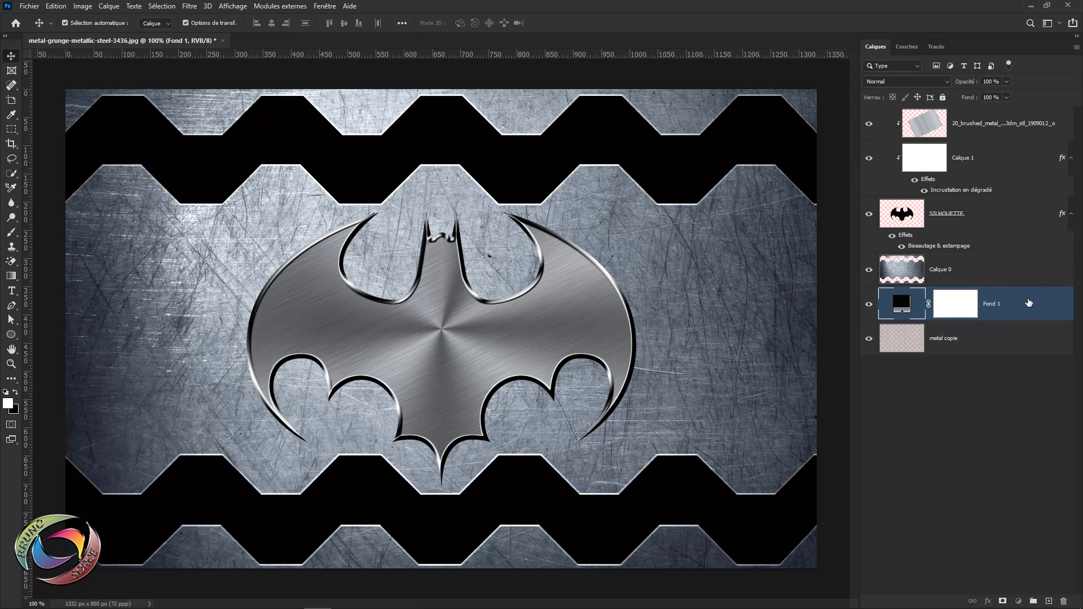
left_click_drag(1028, 303, 1026, 365)
- Open the gradient overlay settings of Calque 1 and dismiss them without applying any change
double_click(961, 190)
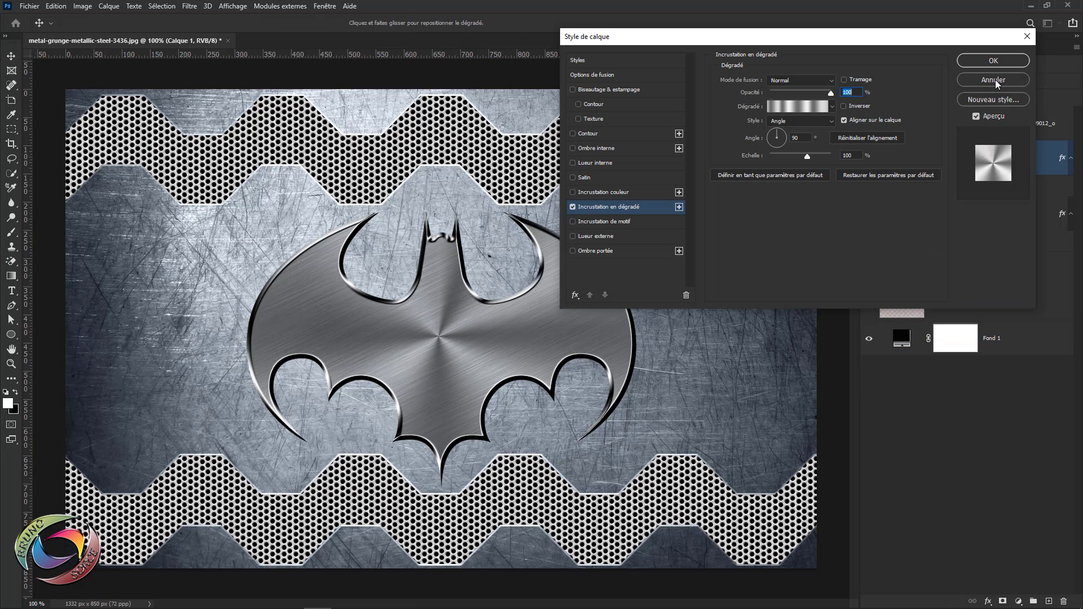
left_click(996, 79)
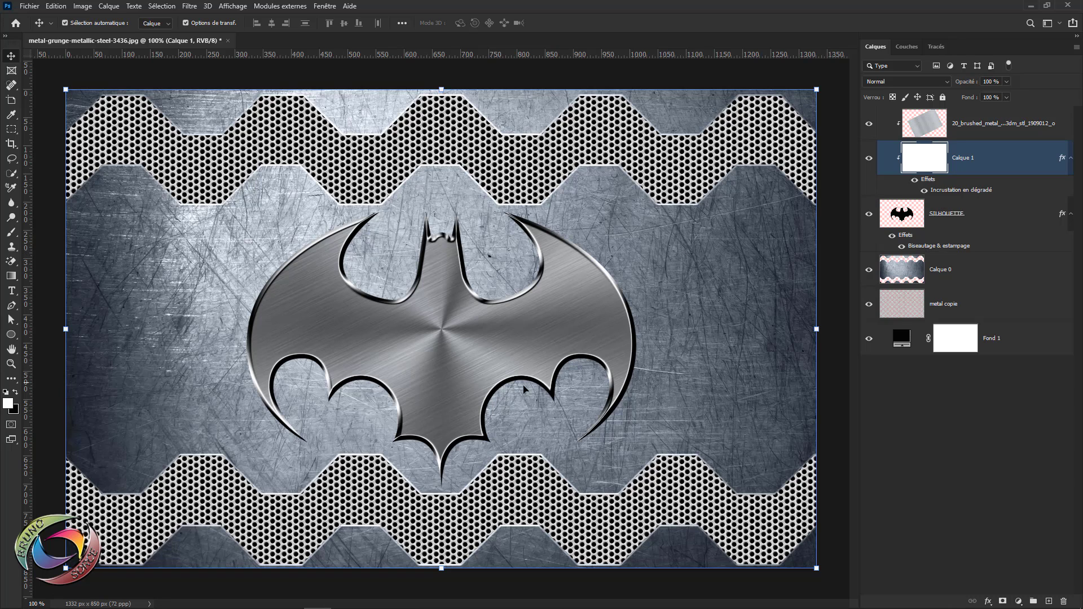
- Hide the Fond 1, metal copie and Calque 0 layers to view the logo alone, and show all three again
left_click(870, 338)
left_click(869, 305)
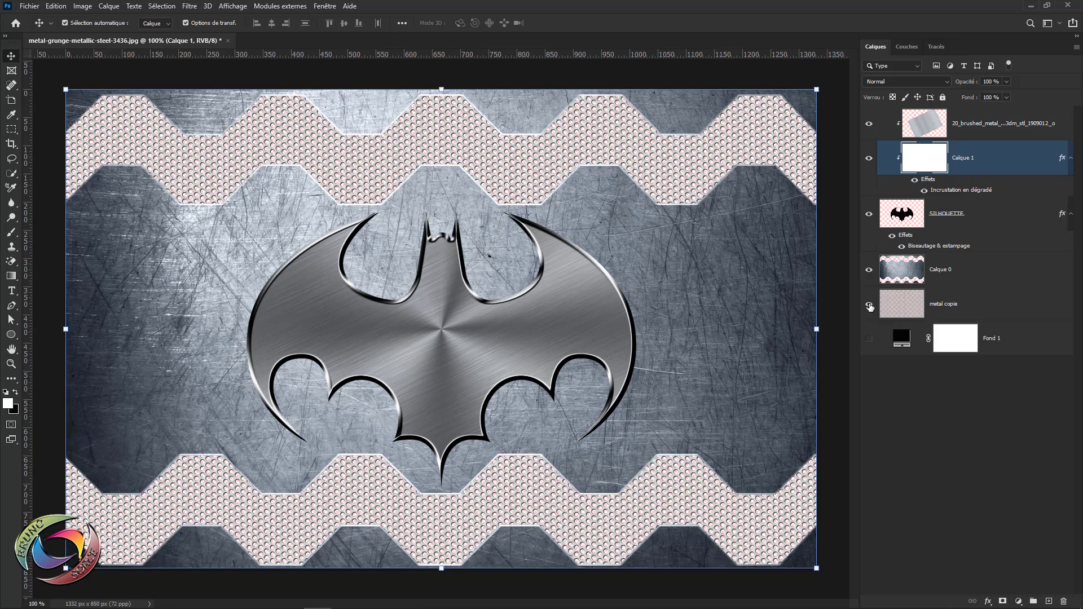
left_click(869, 270)
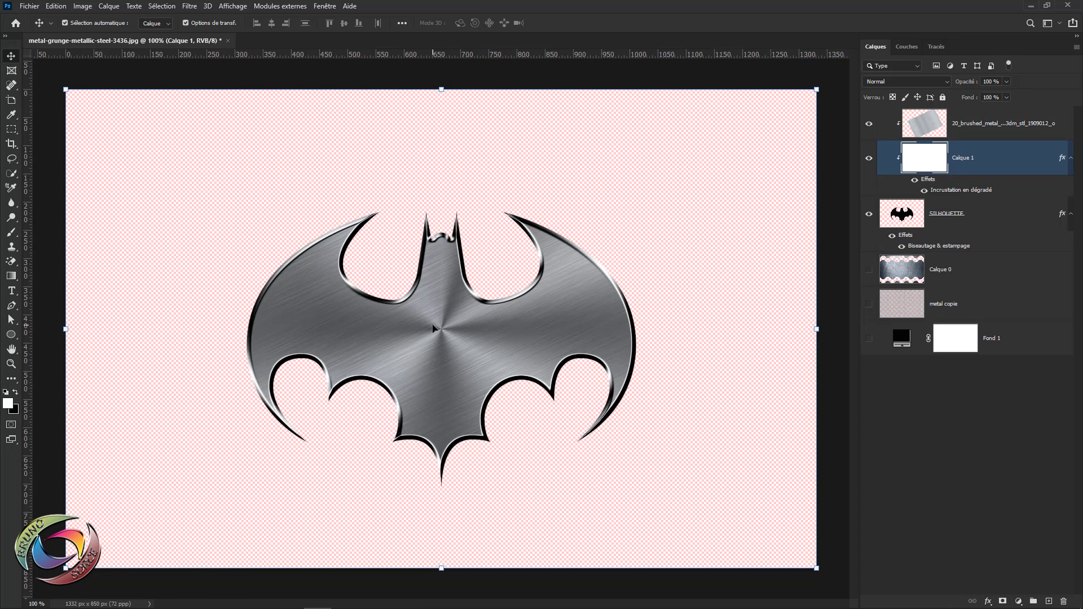
left_click(869, 269)
left_click(869, 304)
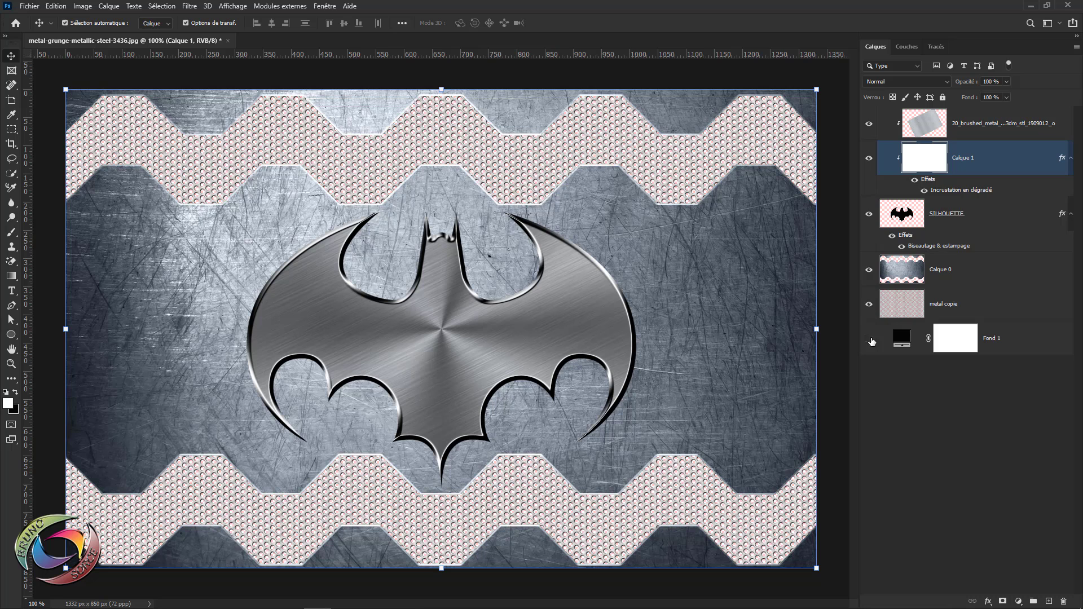
left_click(869, 338)
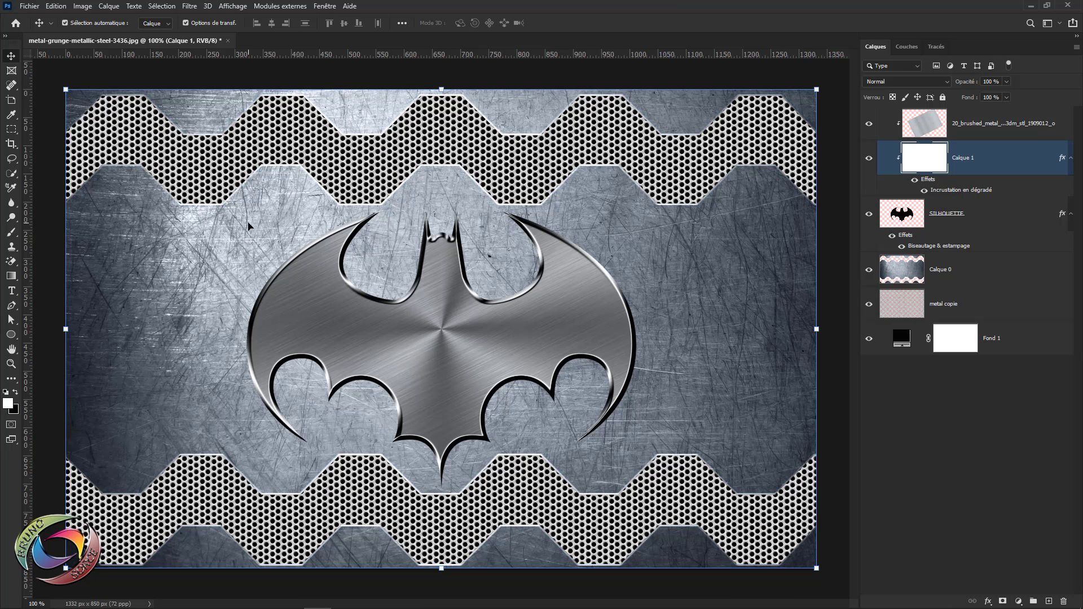